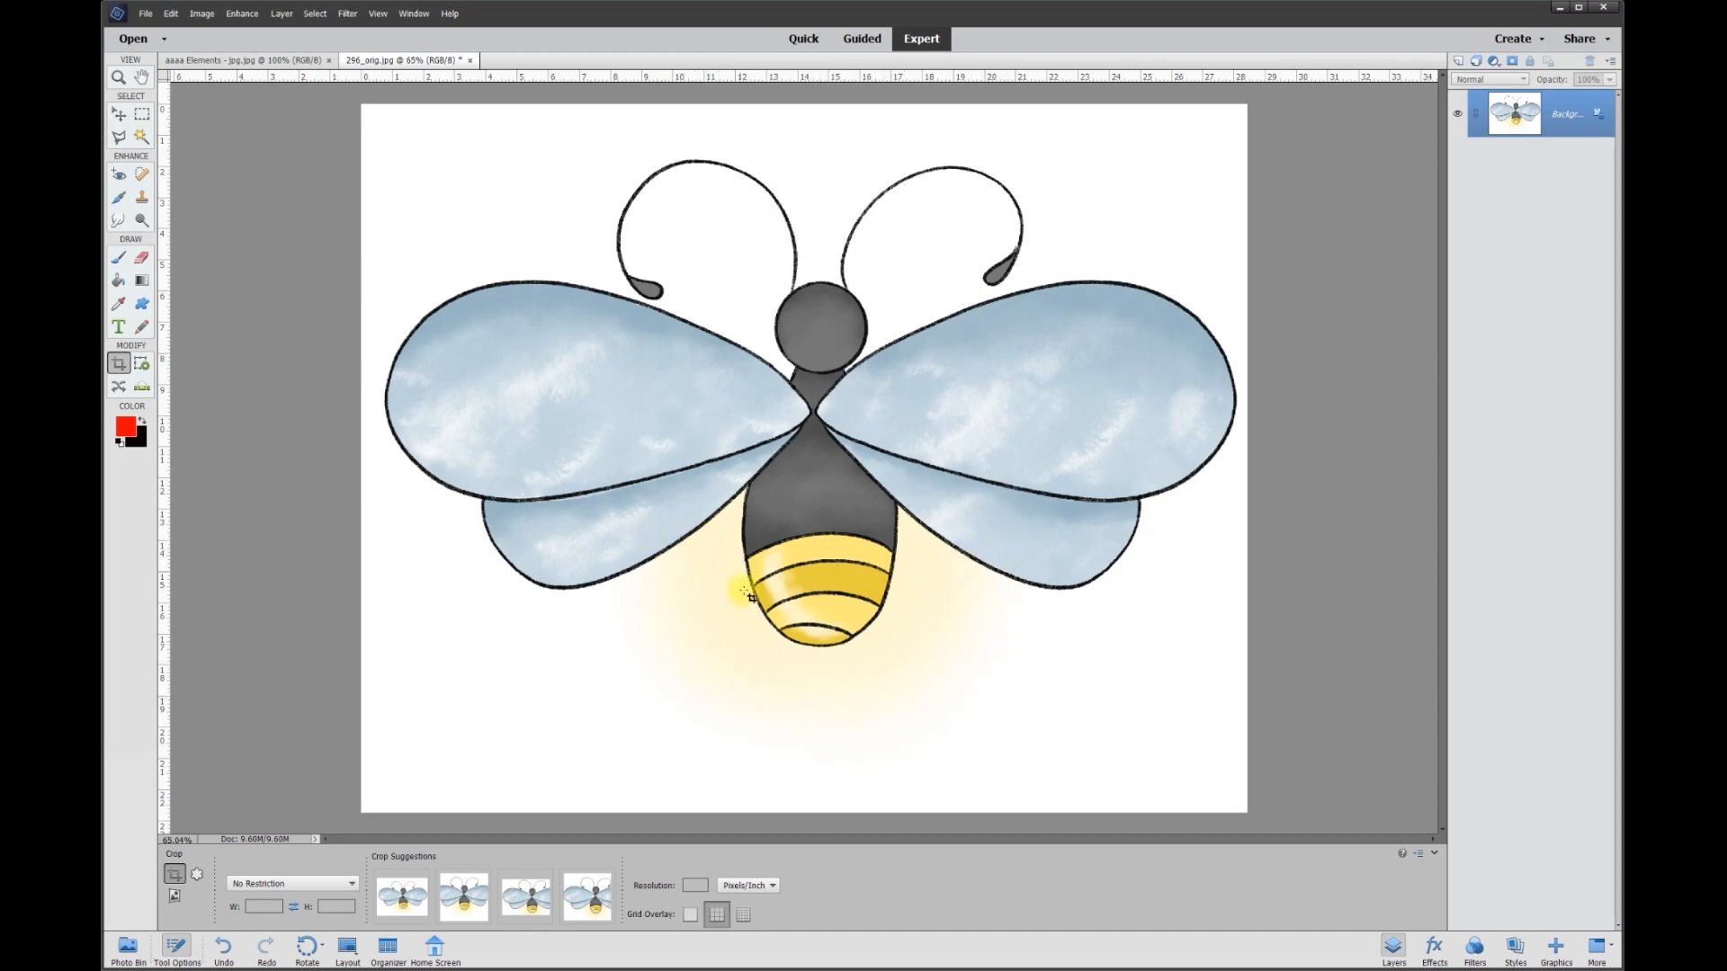
Try to delete the white background around the firefly using a Magic Wand selection with tolerance 50.
{"action": "left_click", "coordinate": [142, 137]}
{"action": "left_click", "coordinate": [455, 874]}
{"action": "type", "text": "50"}
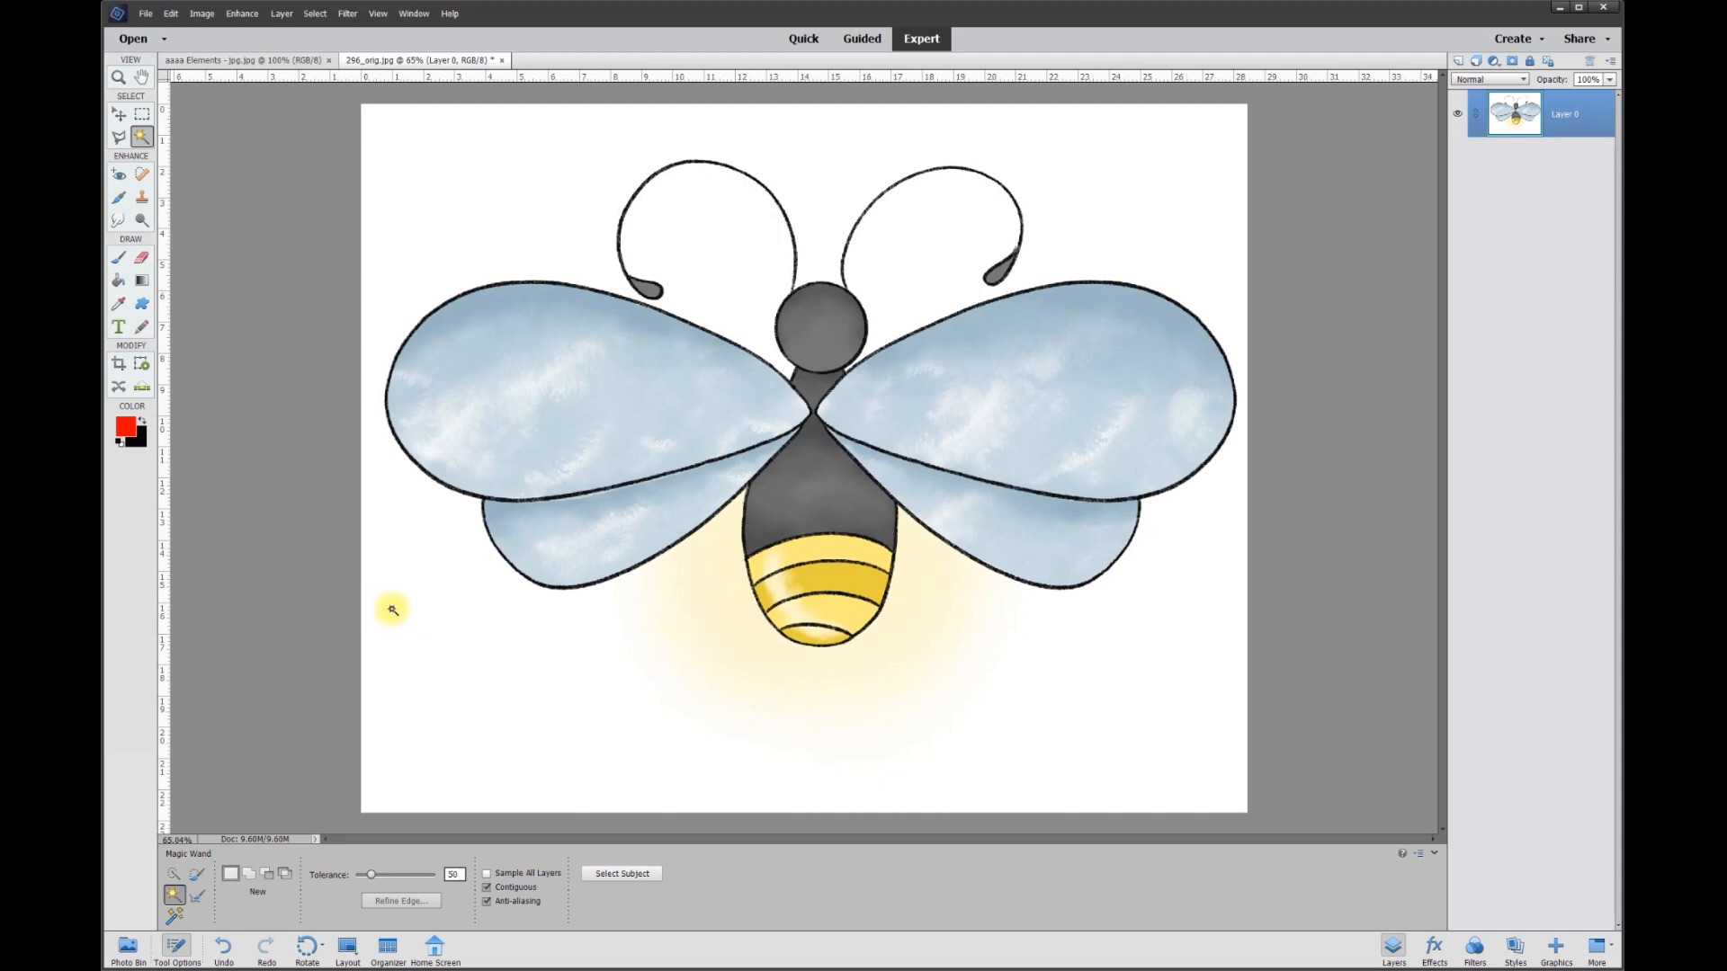
{"action": "left_click", "coordinate": [392, 616]}
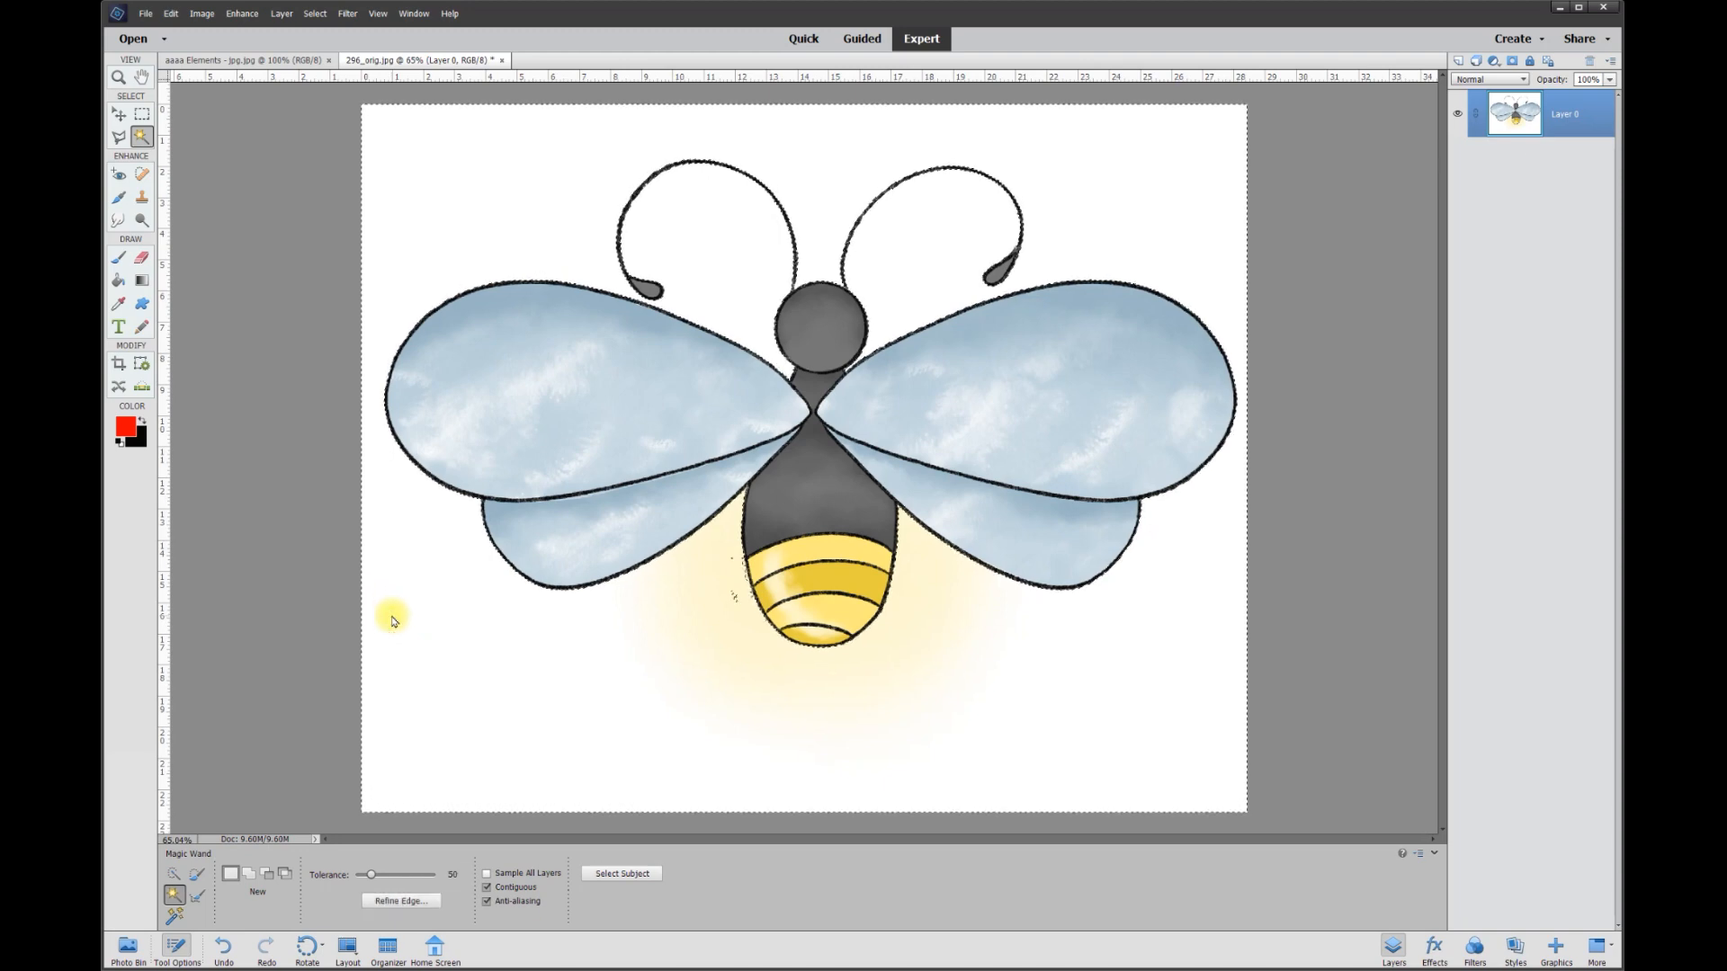
{"action": "key", "text": "Delete"}
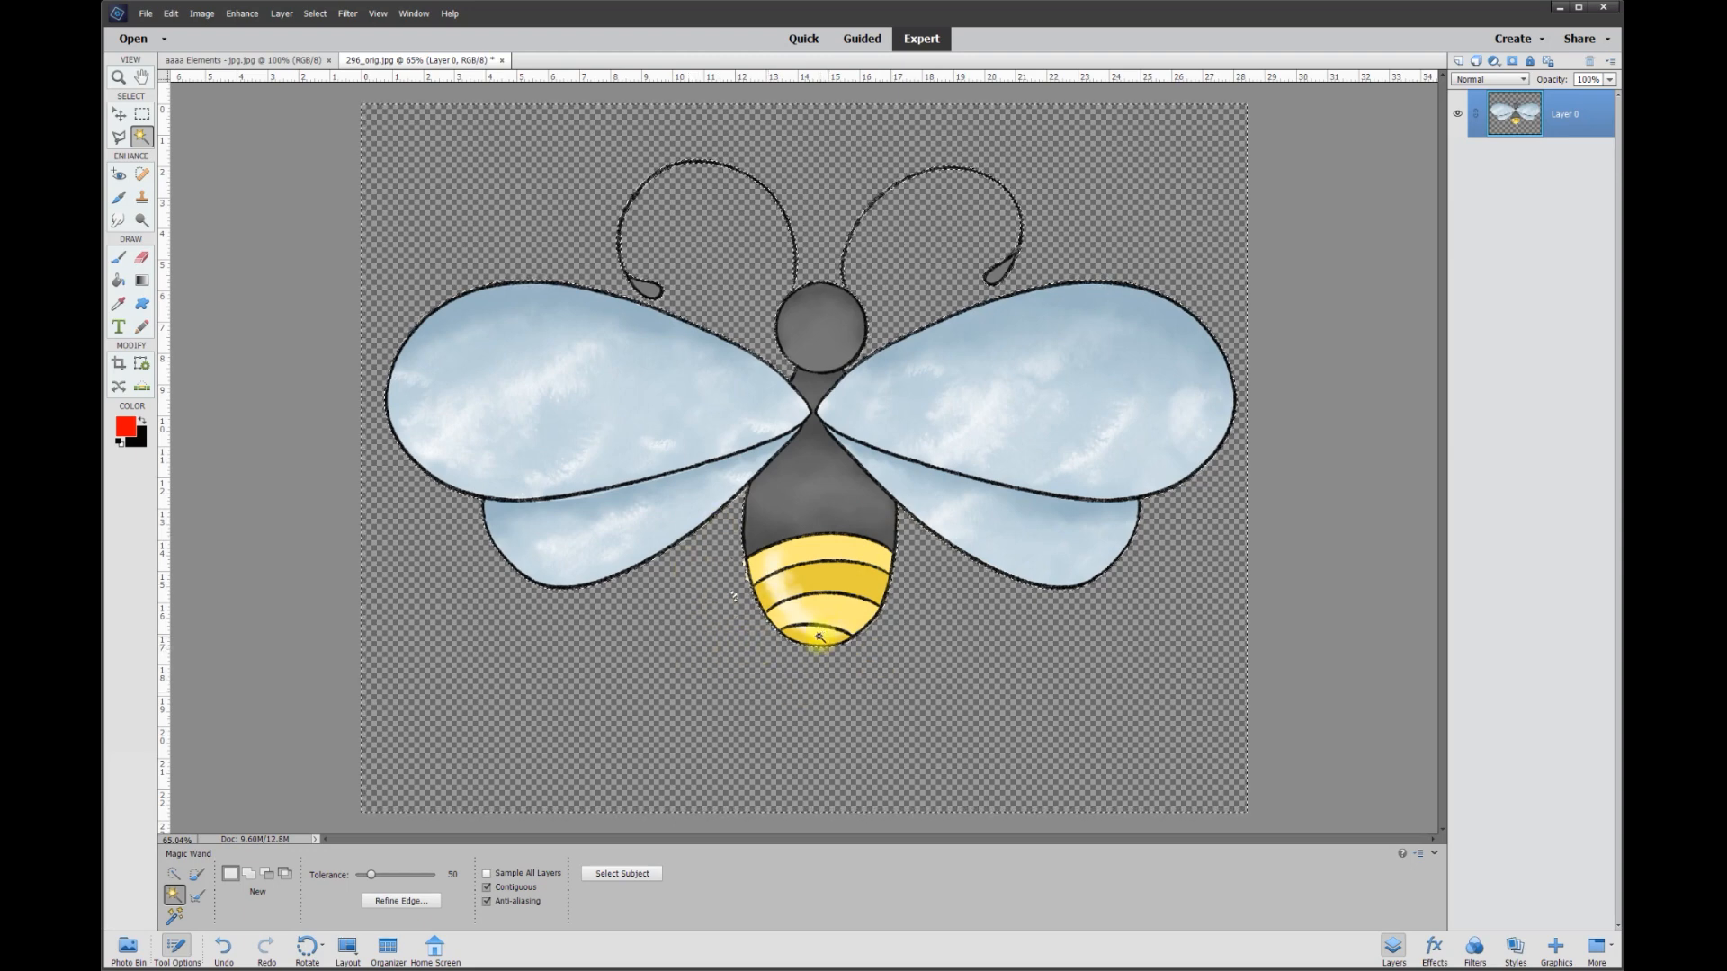
{"action": "key", "text": "ctrl+z"}
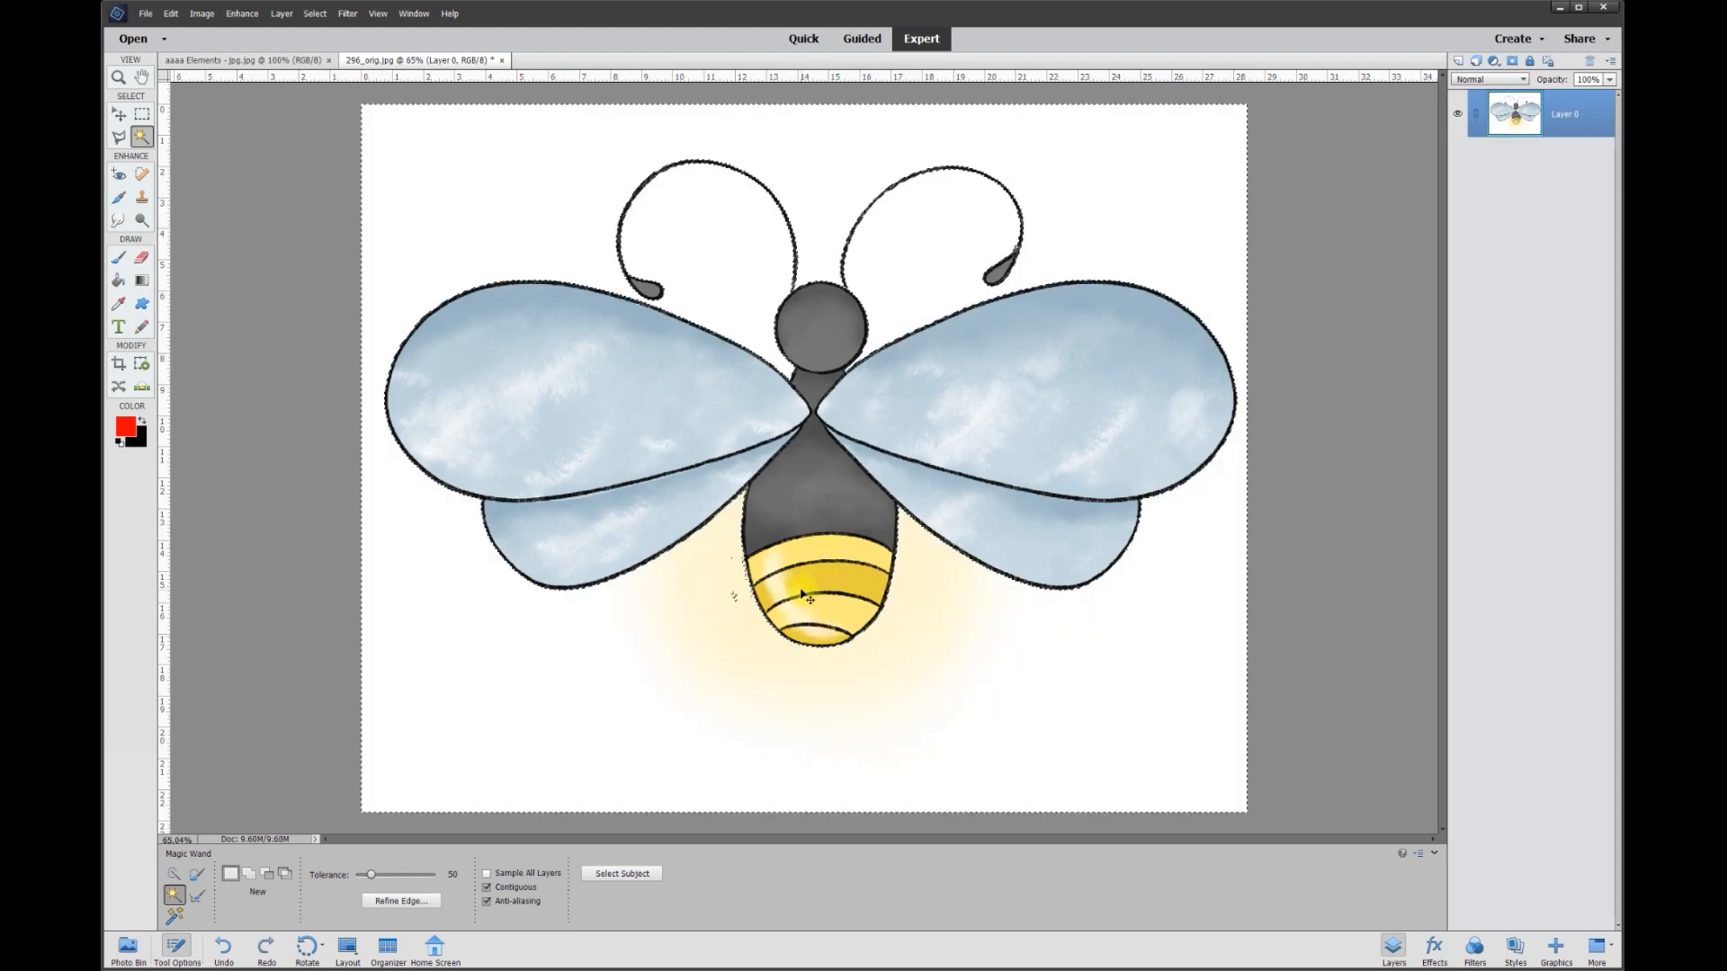
{"action": "key", "text": "ctrl+d"}
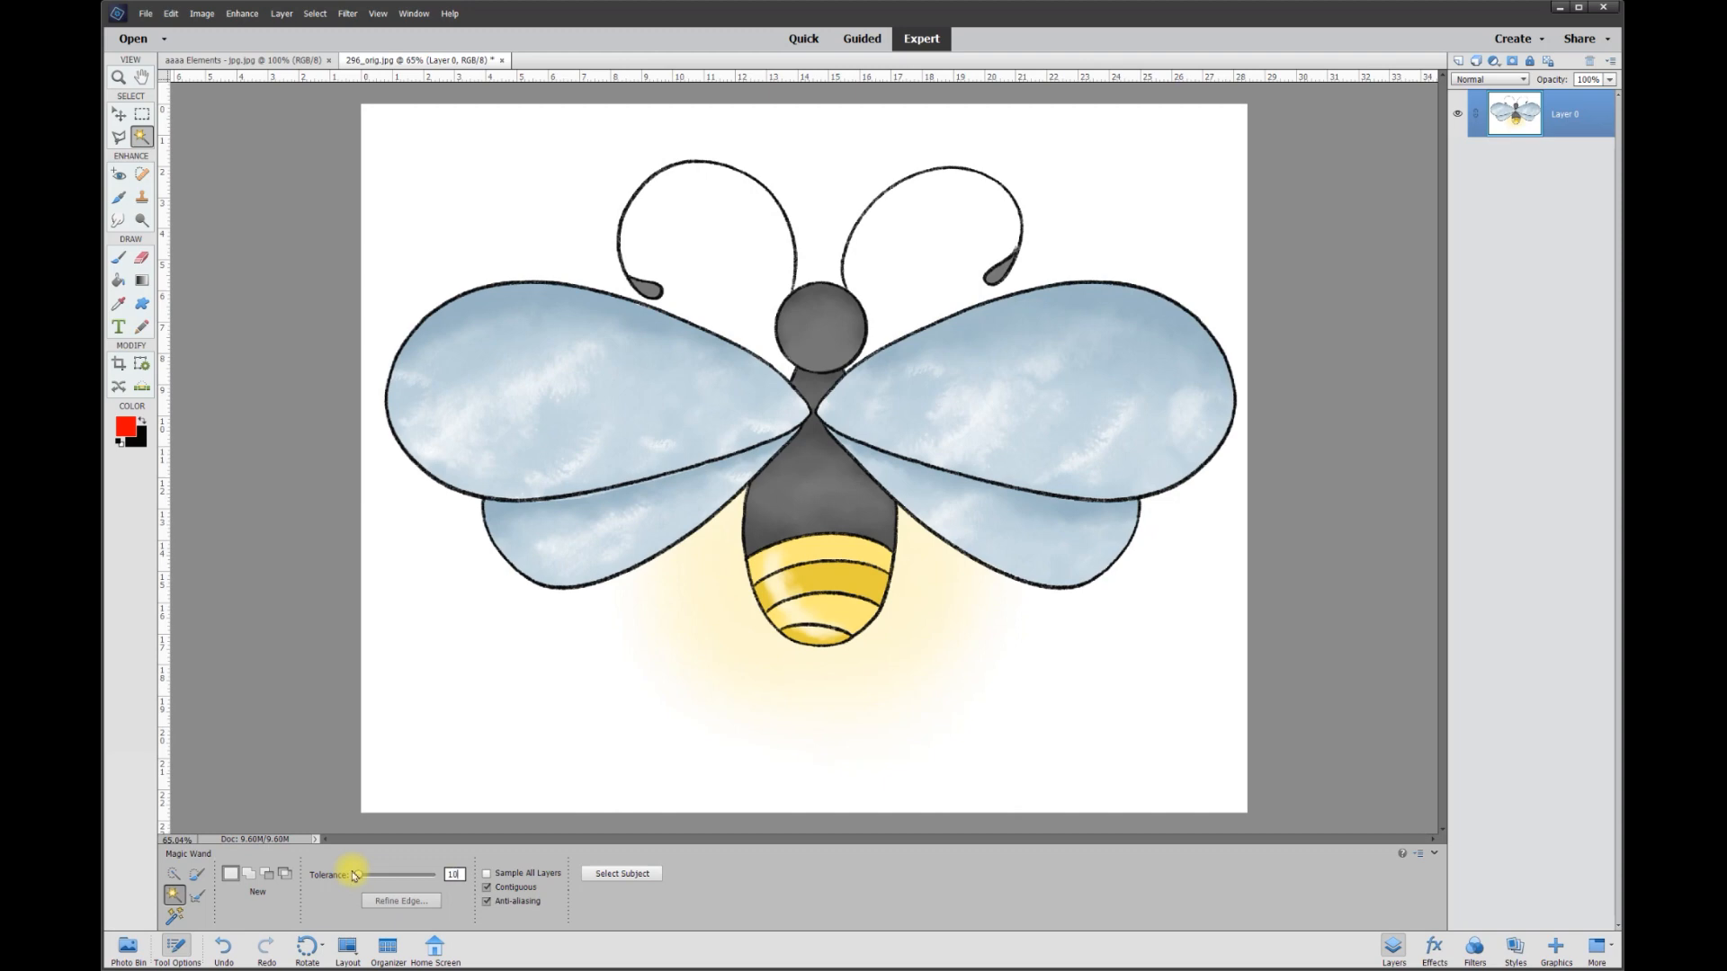
Delete the white background outside the firefly's glow using a Magic Wand selection with tolerance 10.
{"action": "left_click", "coordinate": [403, 705]}
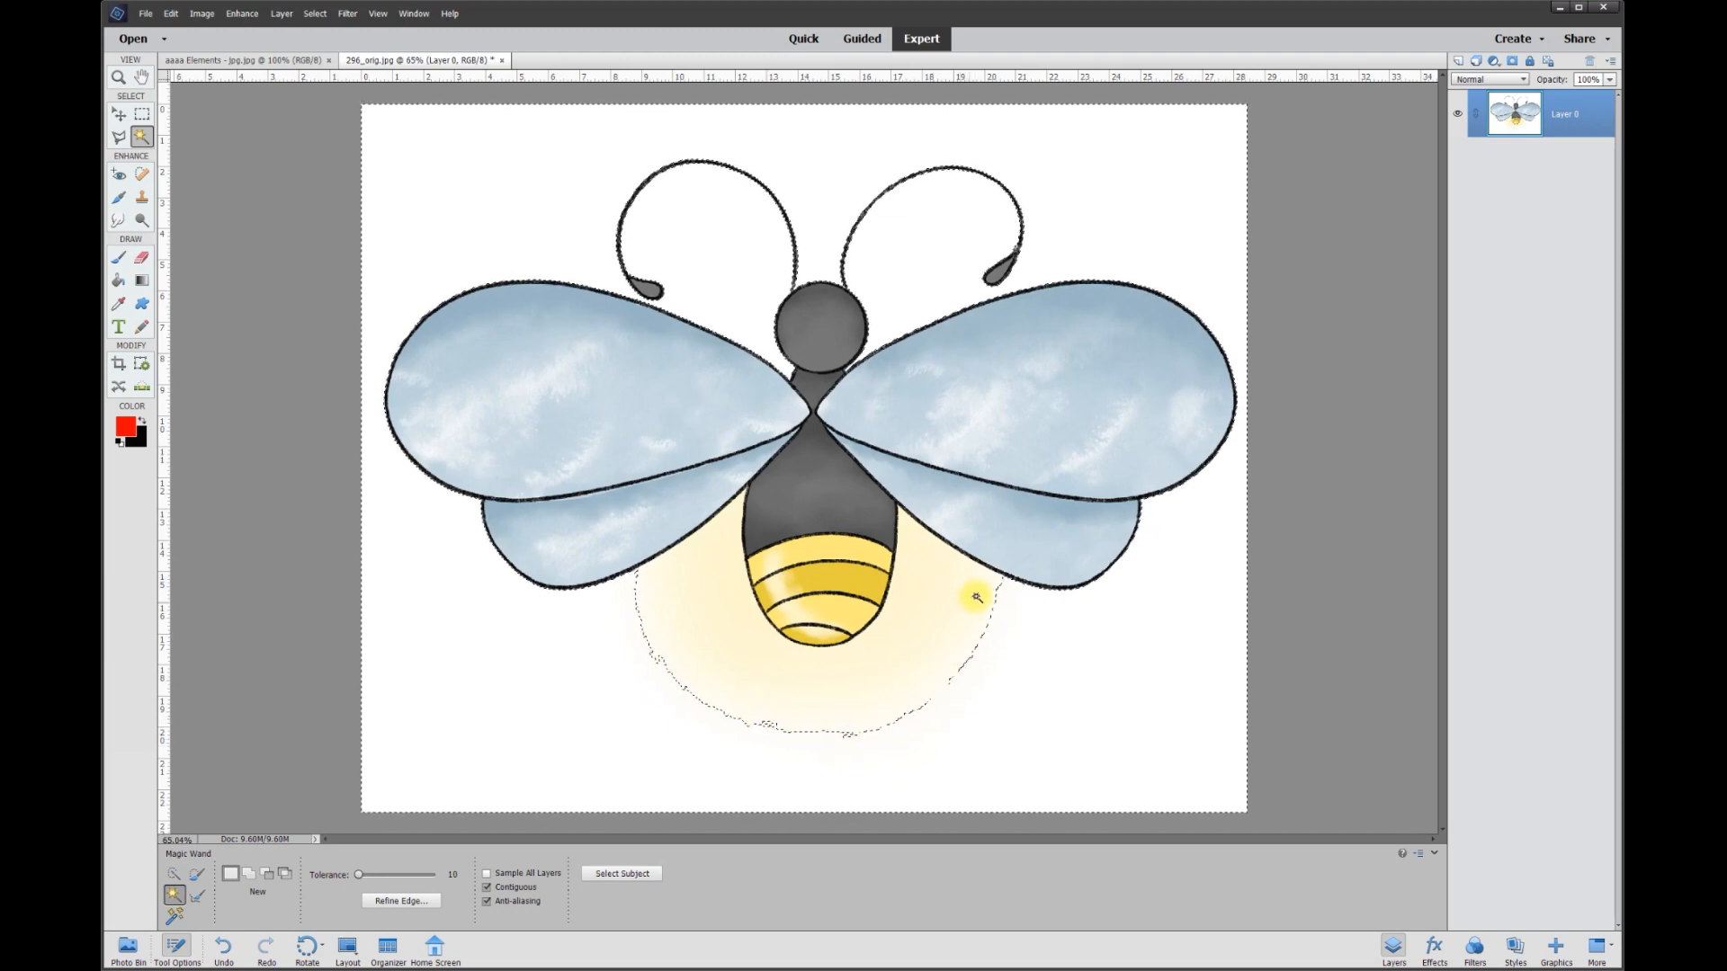
{"action": "scroll", "coordinate": [900, 747], "scroll_direction": "up", "scroll_amount": 4}
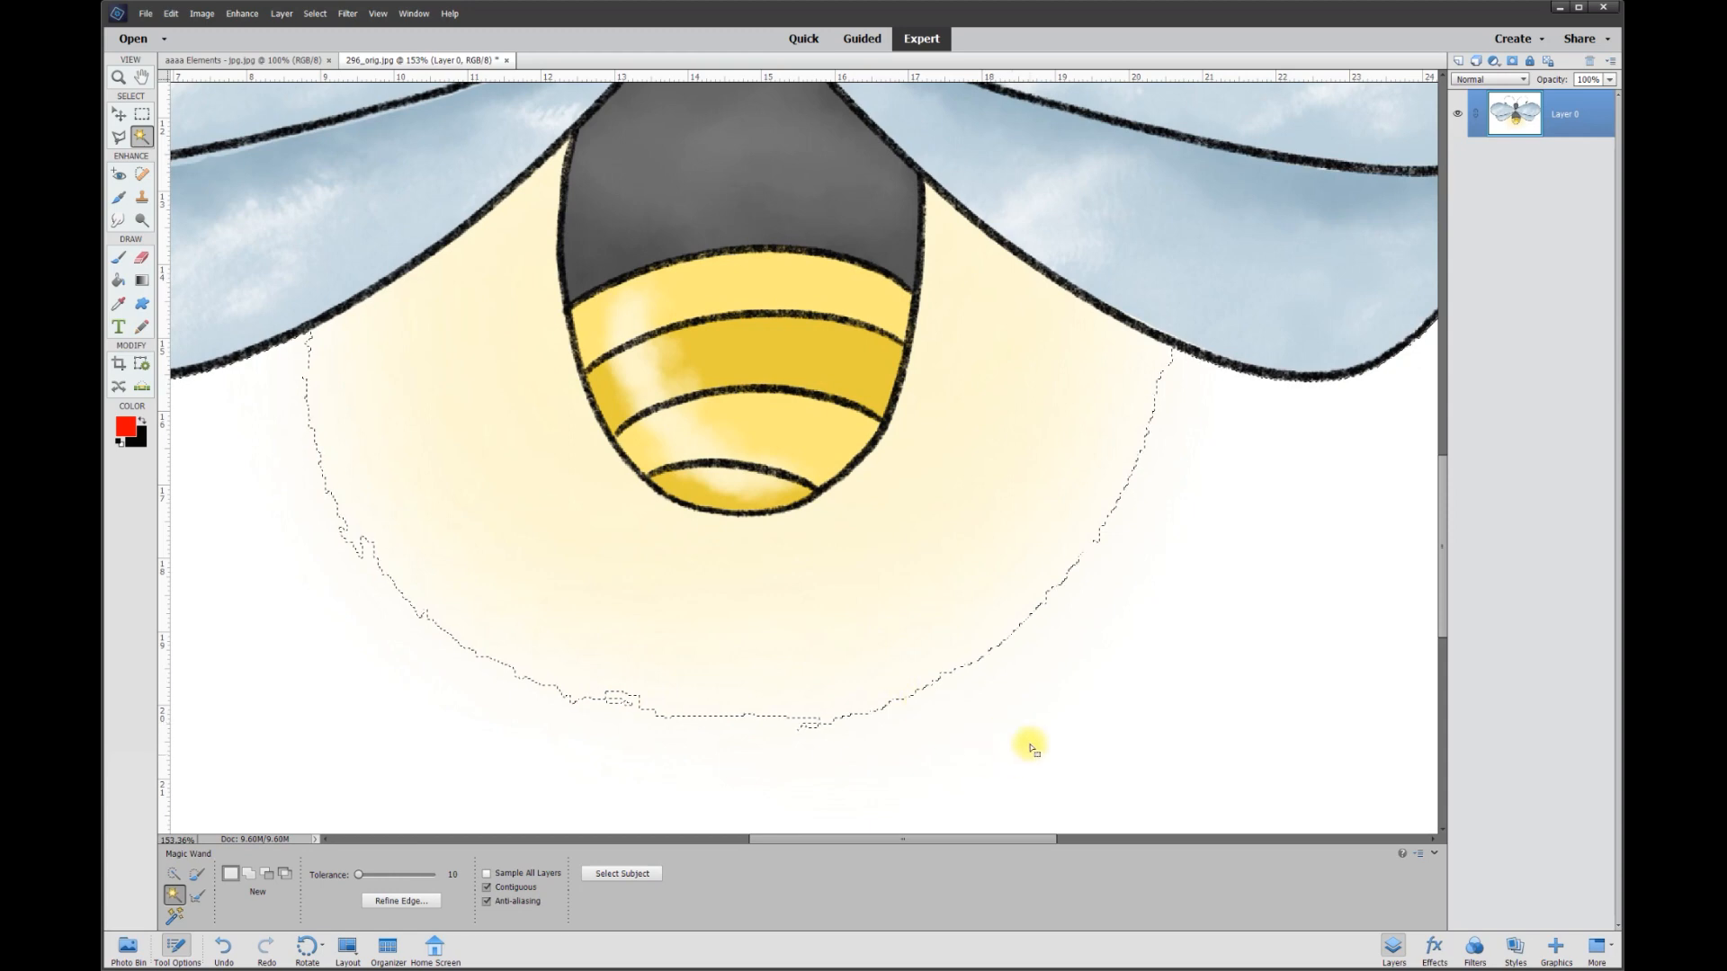
{"action": "key", "text": "Delete"}
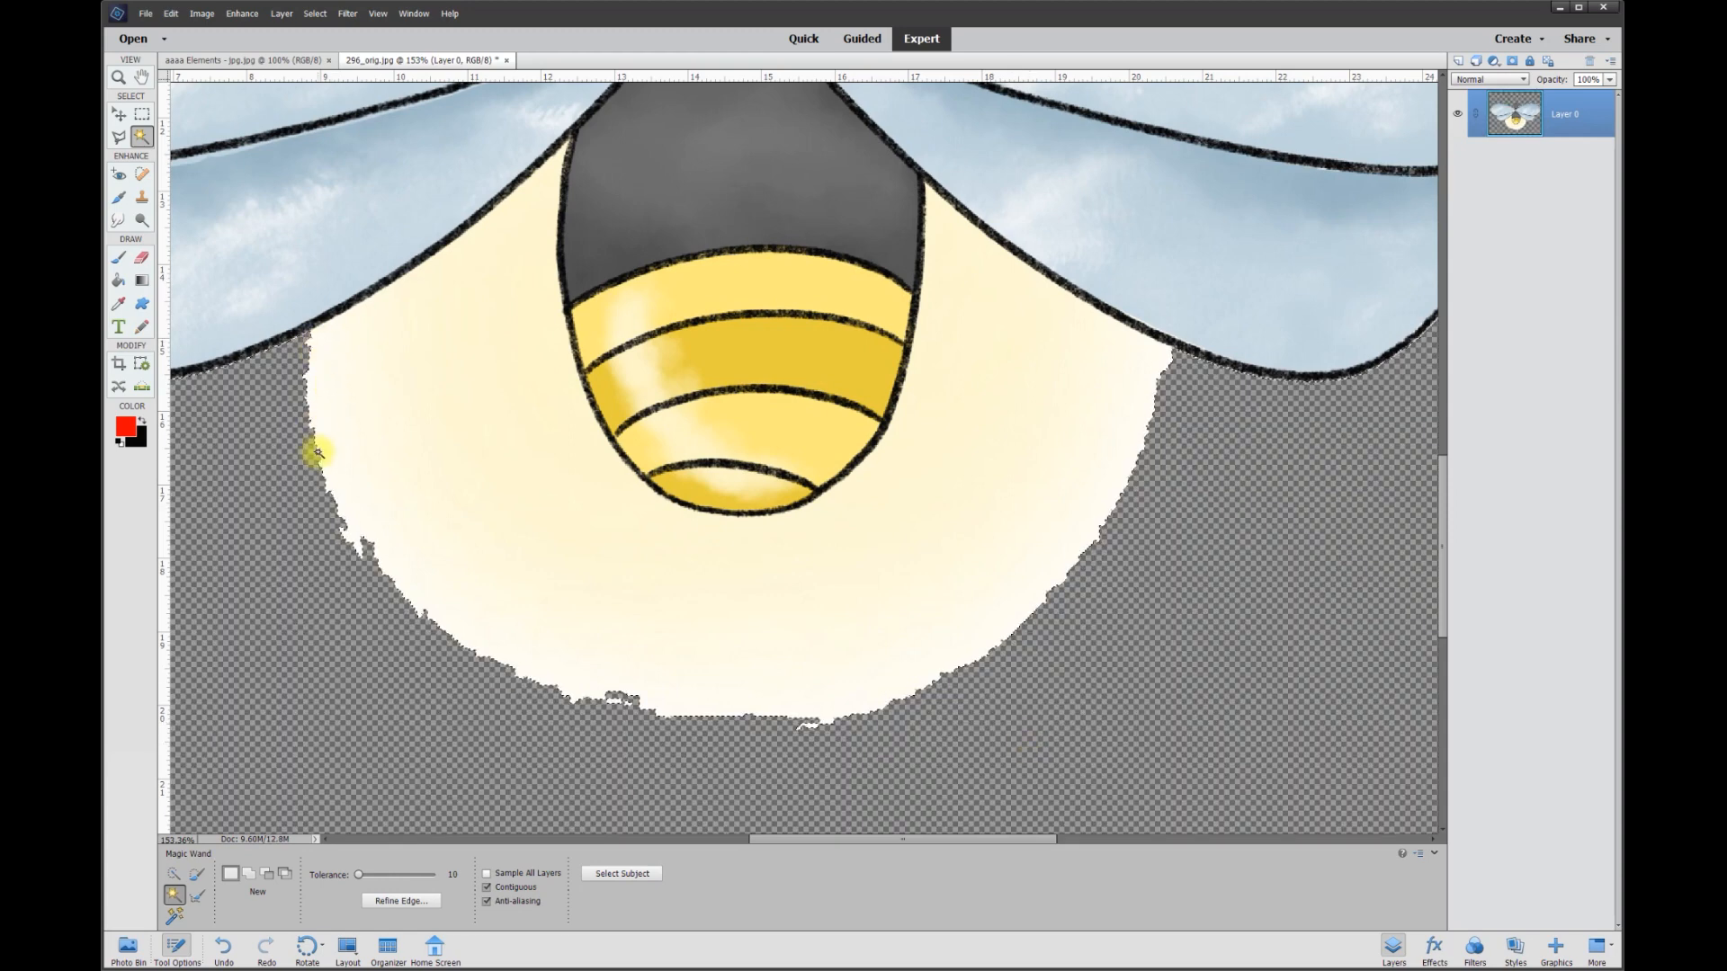
{"action": "scroll", "coordinate": [941, 496], "scroll_direction": "down", "scroll_amount": 2}
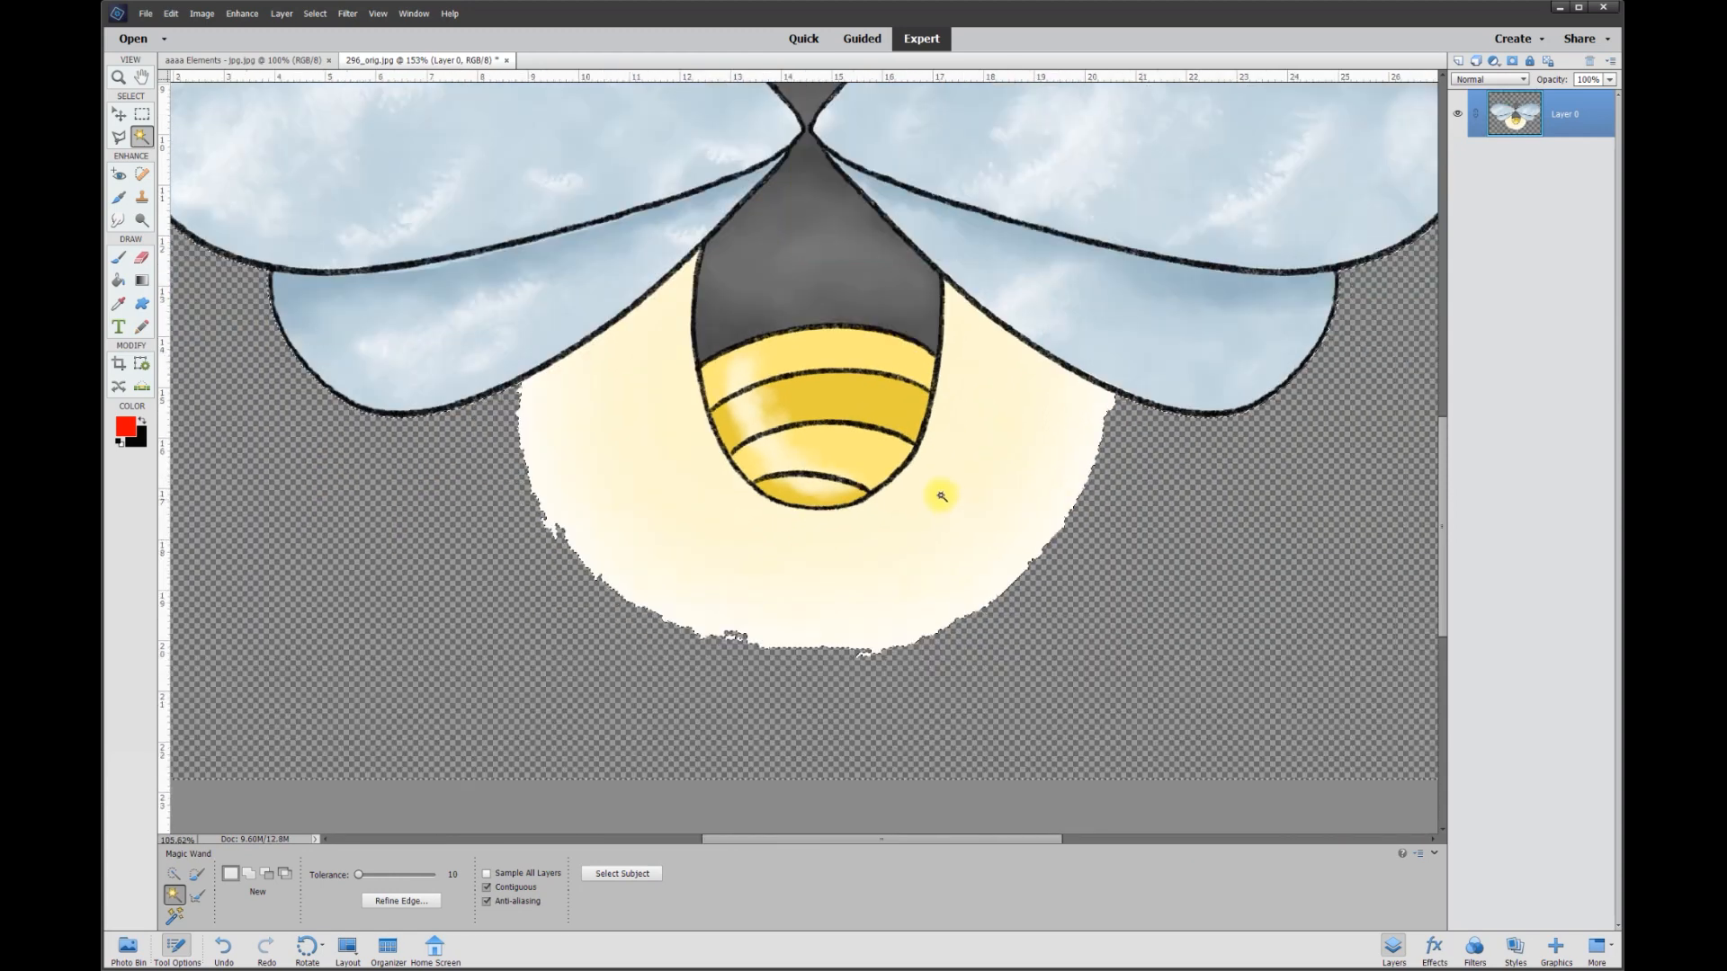
{"action": "scroll", "coordinate": [941, 496], "scroll_direction": "down", "scroll_amount": 2}
{"action": "scroll", "coordinate": [863, 468], "scroll_direction": "up", "scroll_amount": 1}
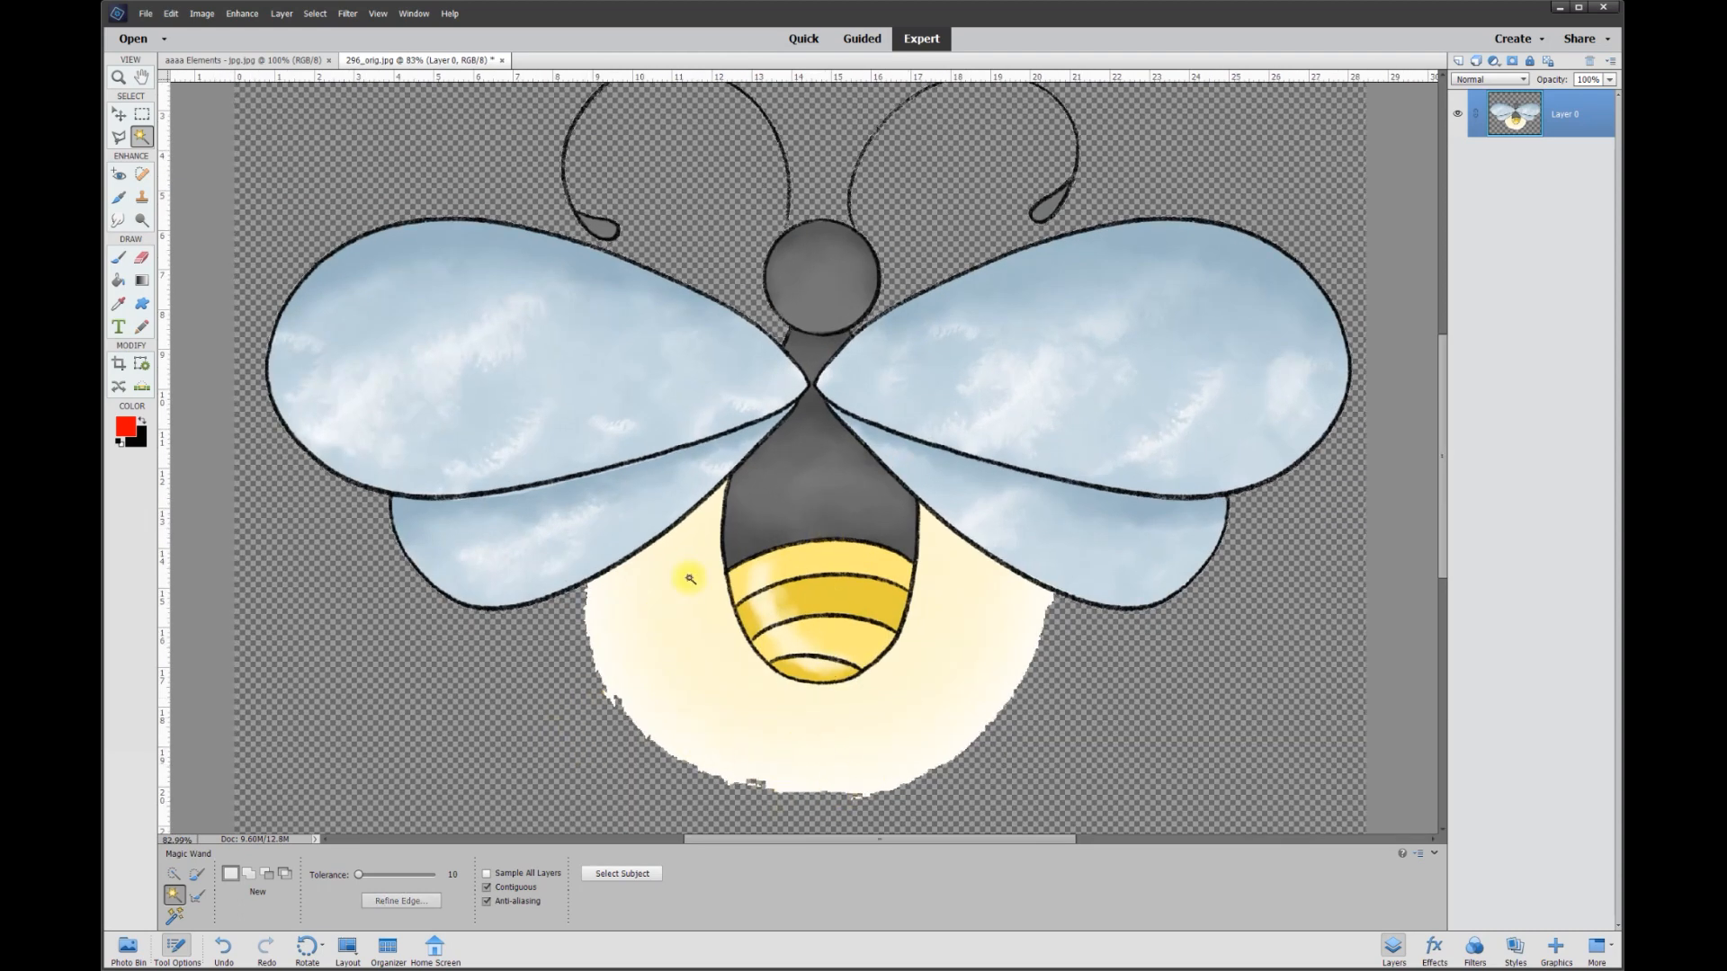
Try to trim the glow's ragged edge by deleting everything outside an elliptical selection on the whole firefly layer.
{"action": "key", "text": "m"}
{"action": "scroll", "coordinate": [942, 584], "scroll_direction": "down", "scroll_amount": 1}
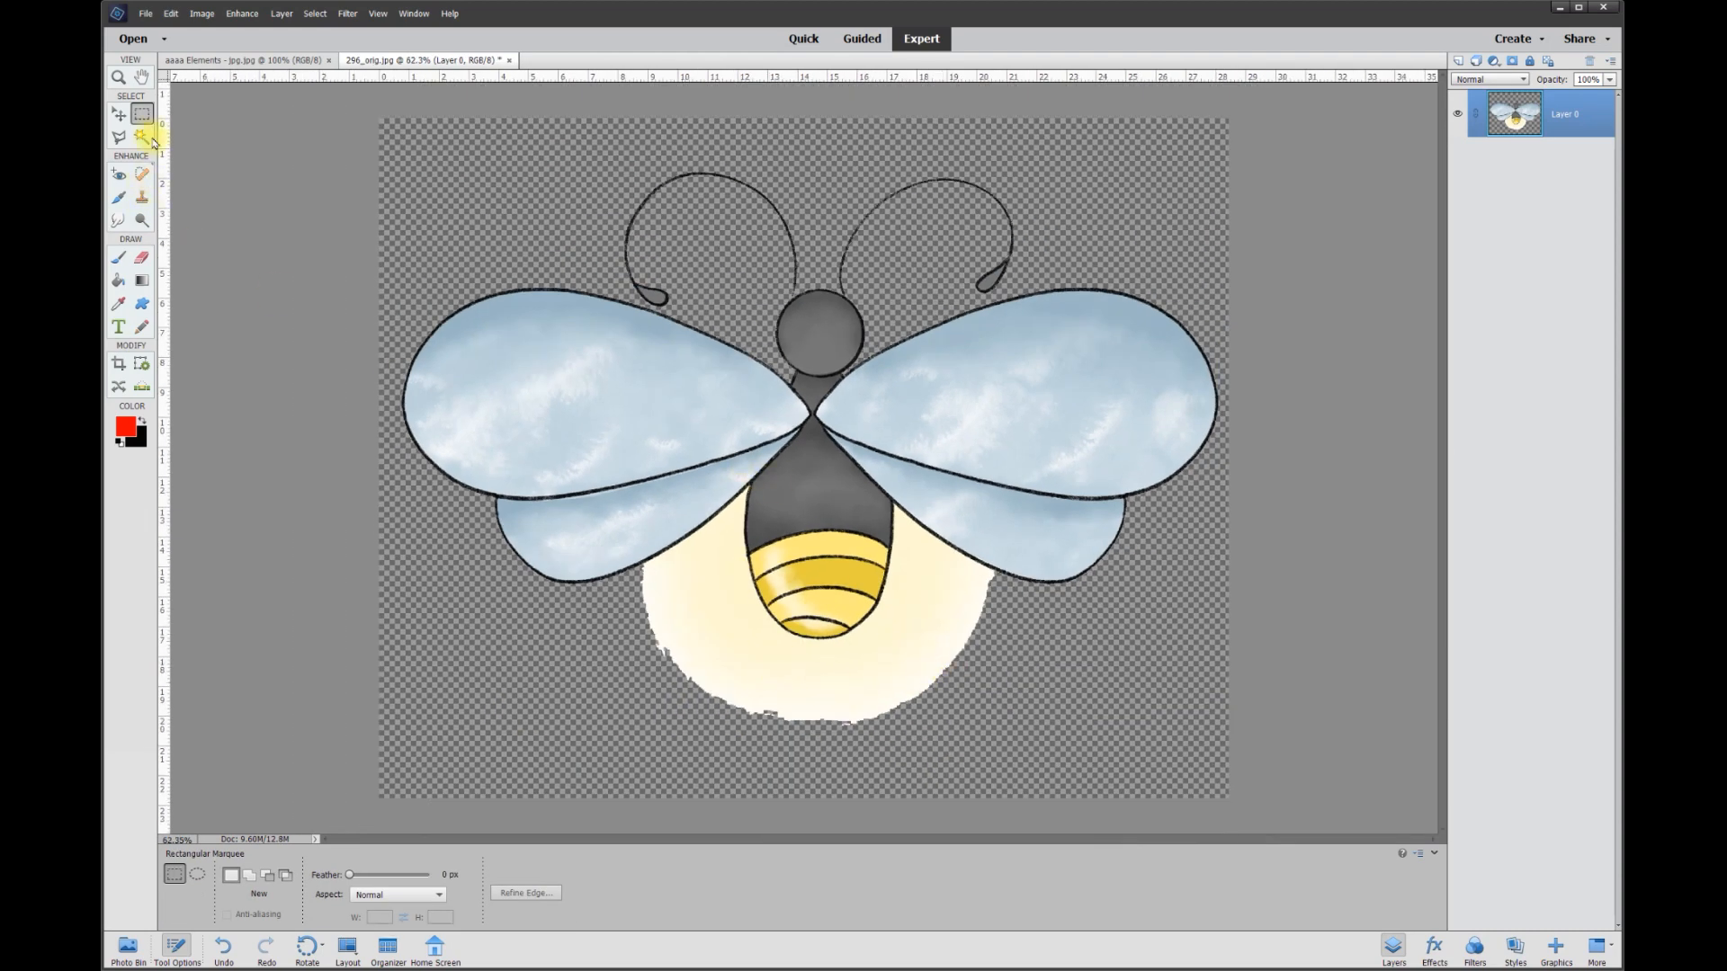
{"action": "left_click", "coordinate": [198, 875]}
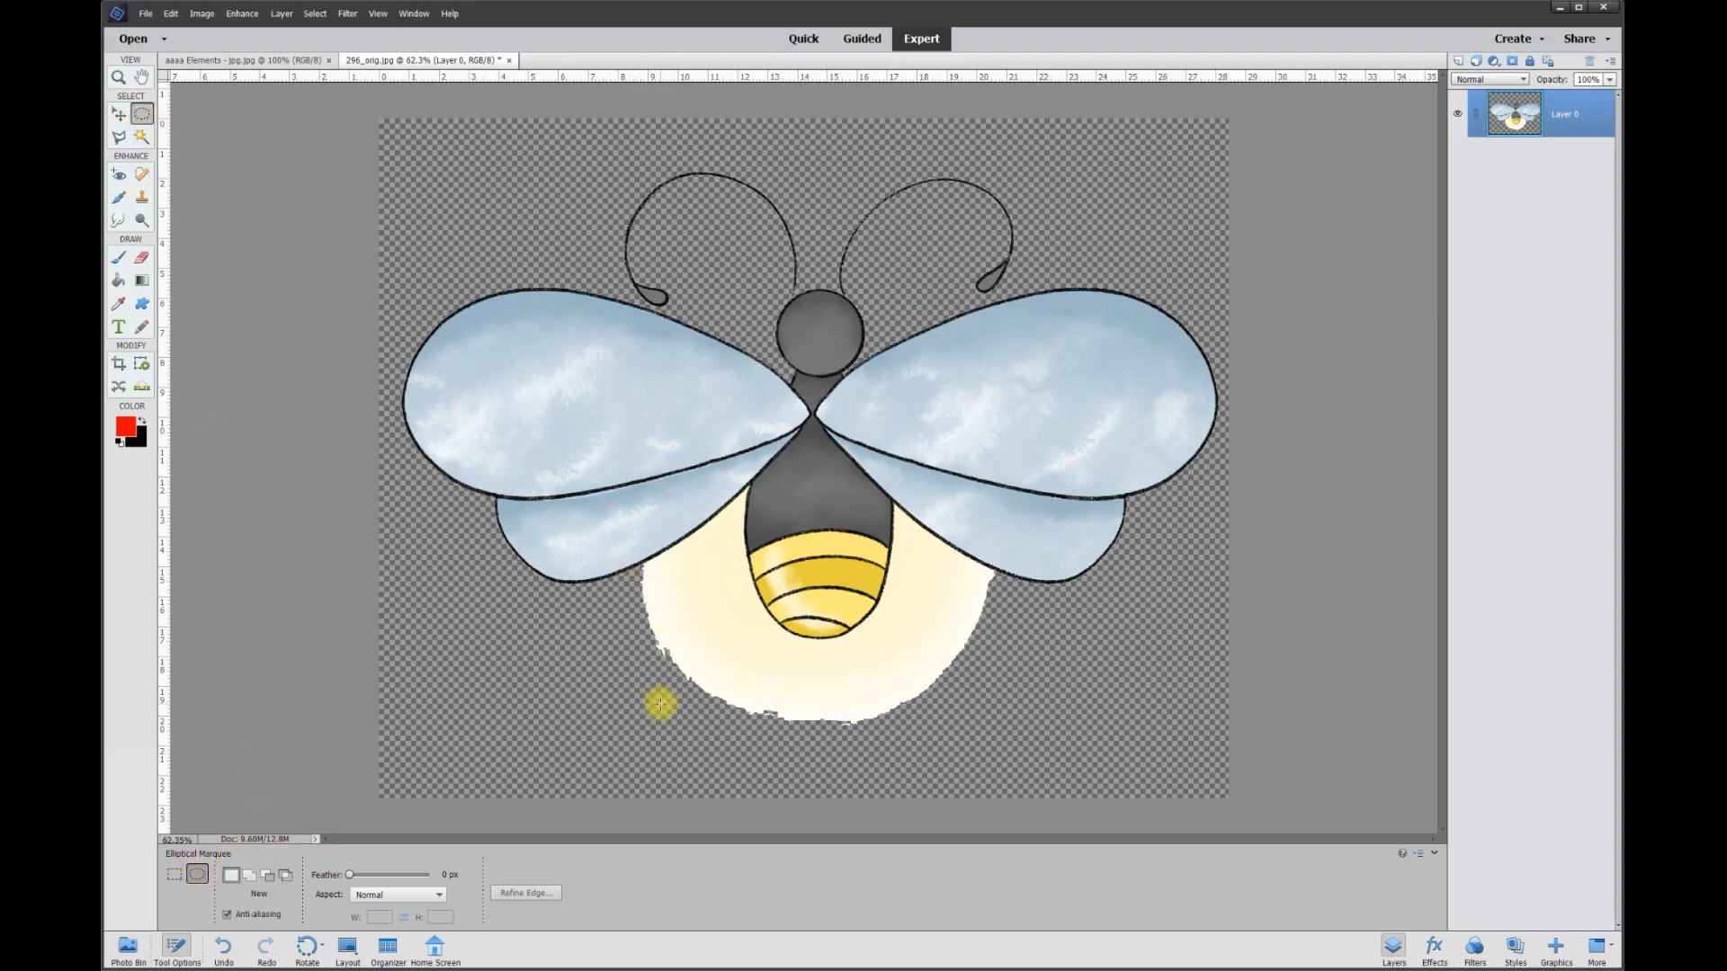
{"action": "left_click_drag", "start_coordinate": [657, 720], "coordinate": [983, 366]}
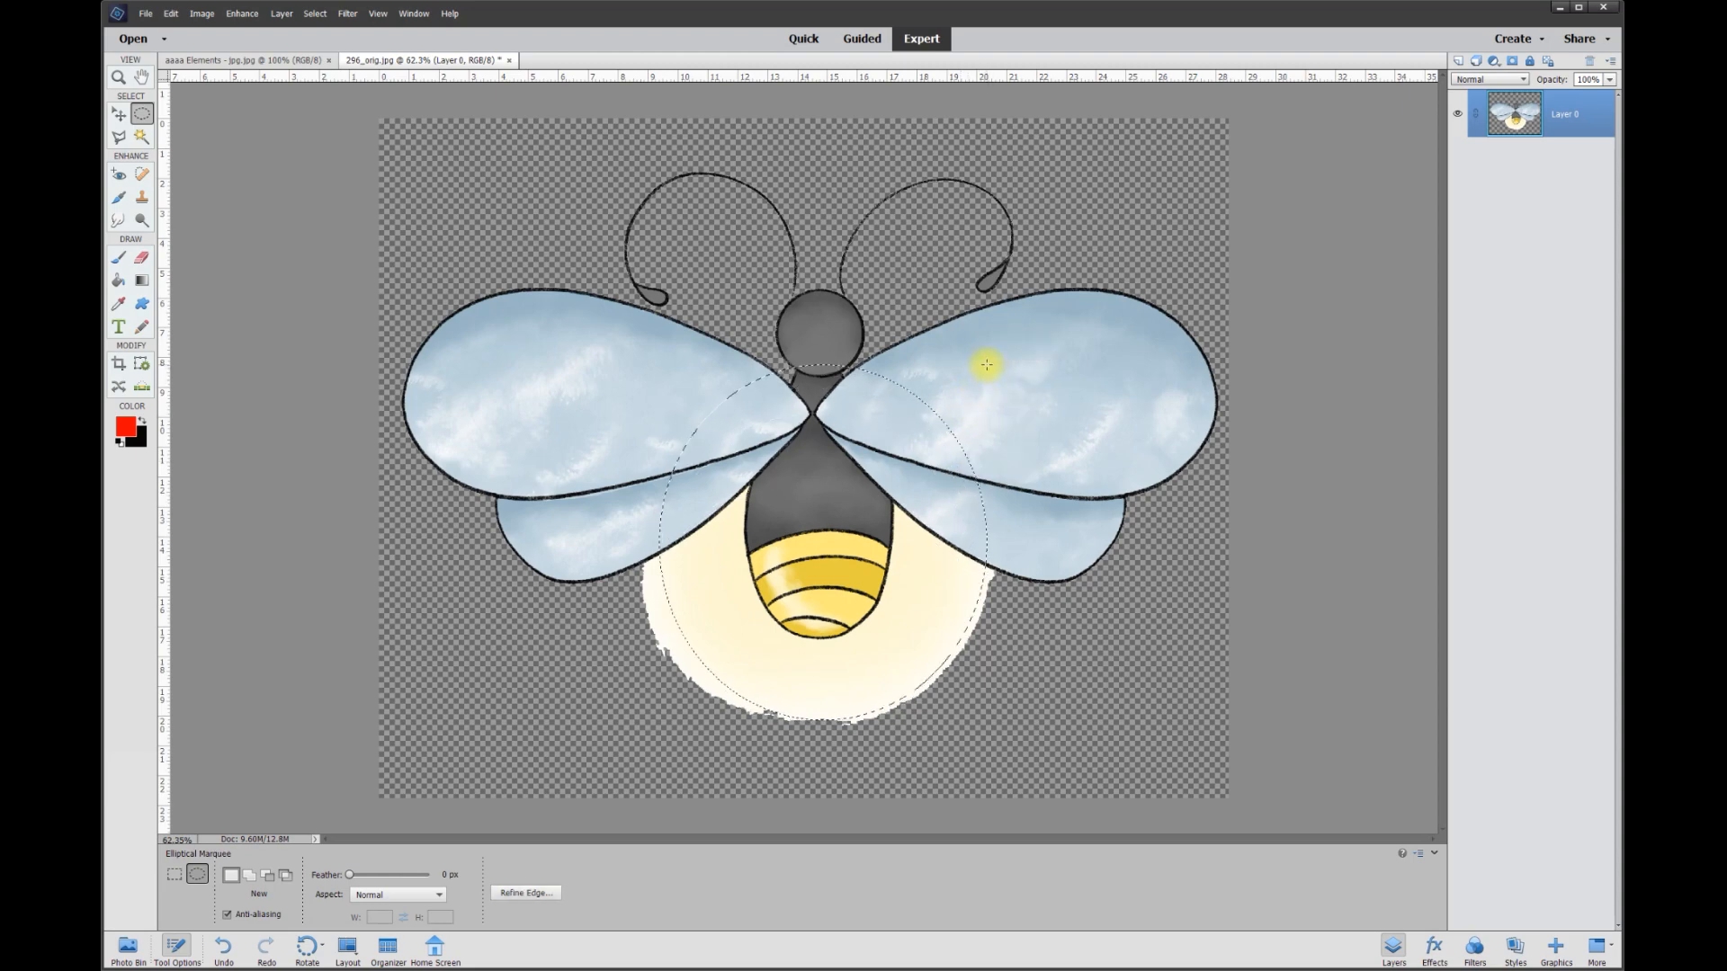
{"action": "right_click", "coordinate": [918, 602]}
{"action": "left_click", "coordinate": [936, 624]}
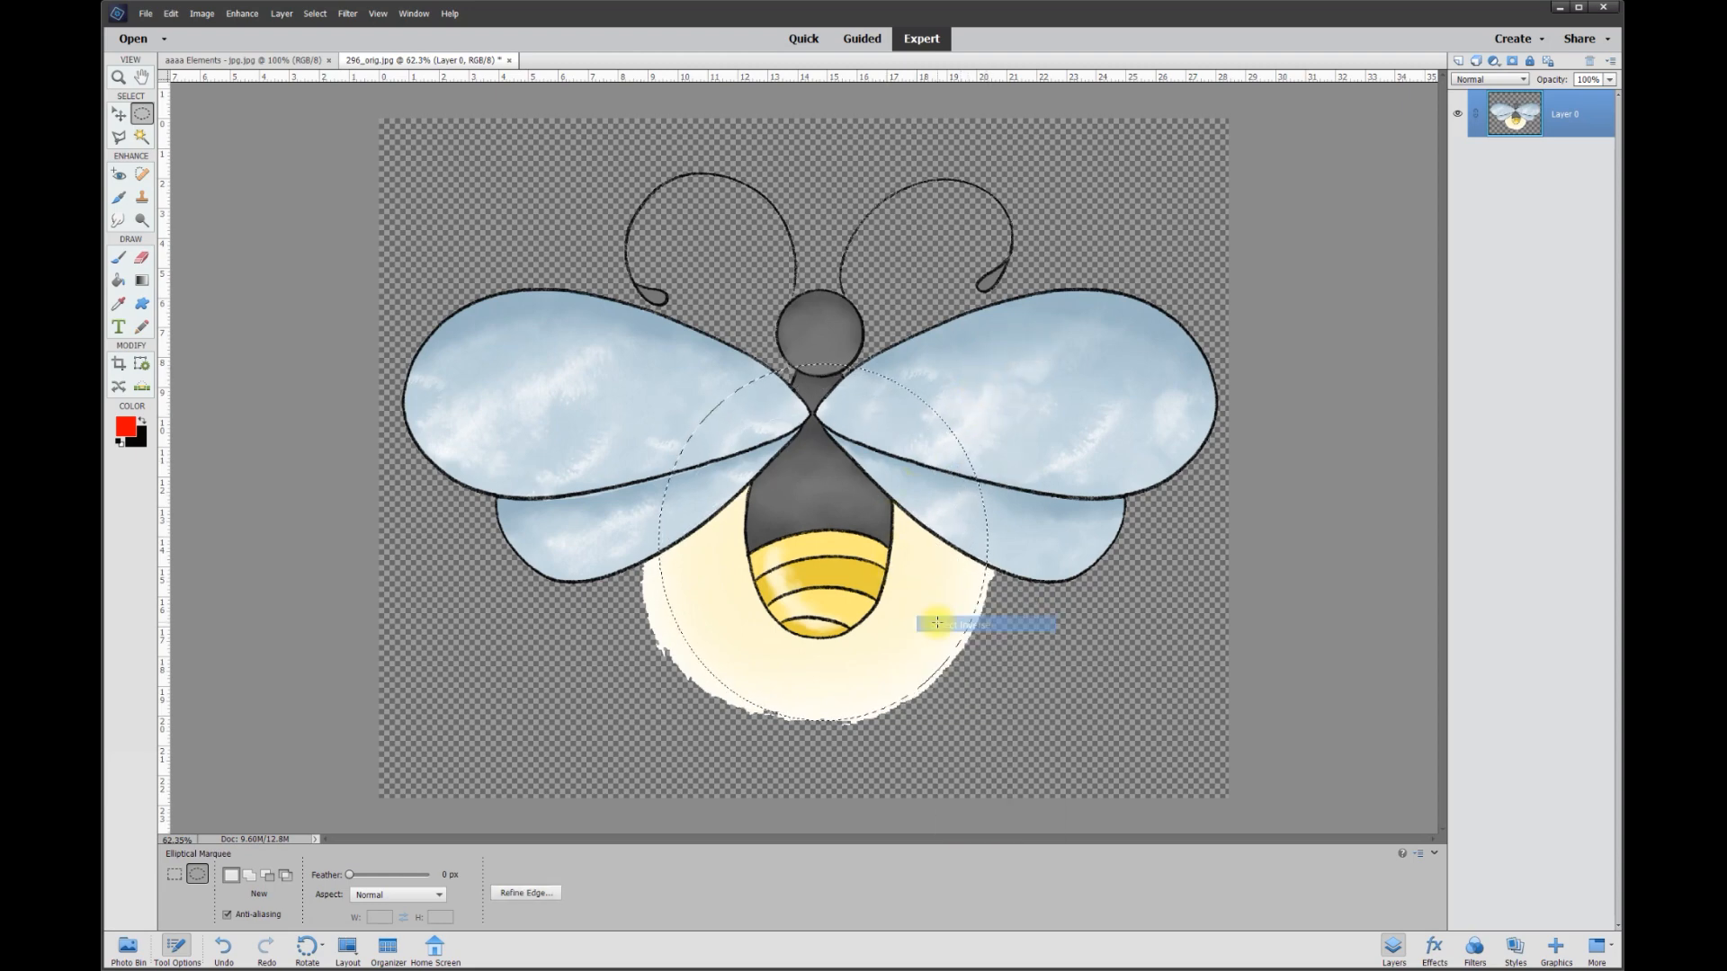
{"action": "key", "text": "Delete"}
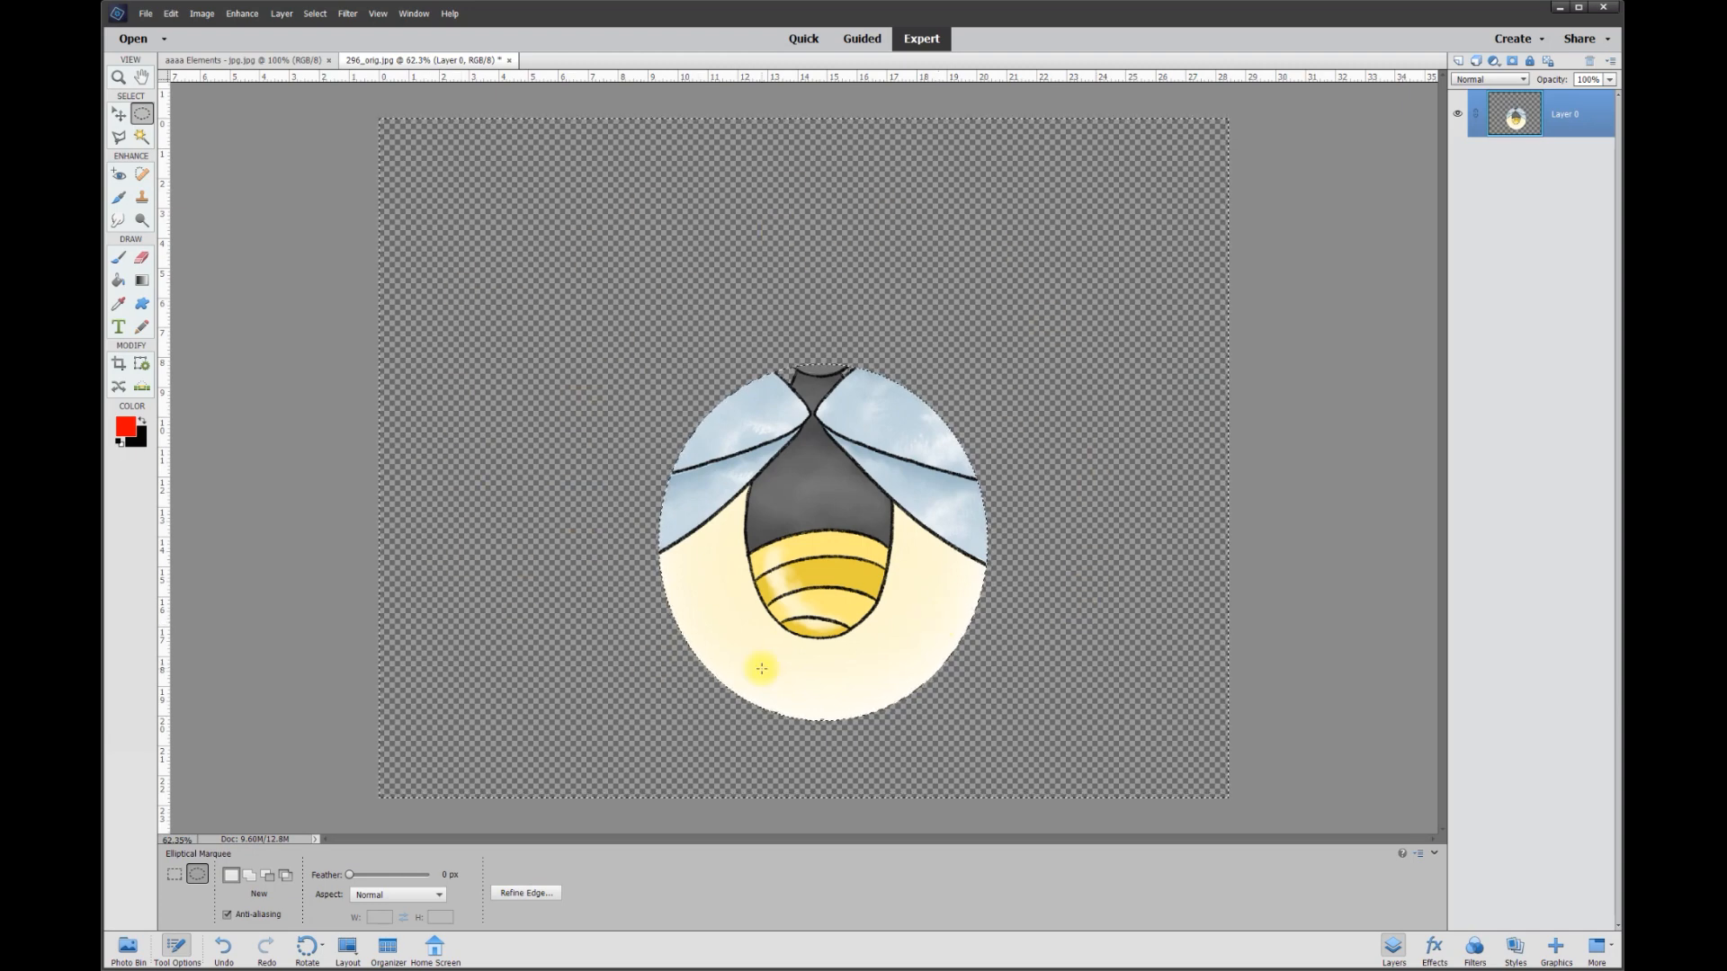
{"action": "key", "text": "ctrl+z"}
{"action": "key", "text": "ctrl+d"}
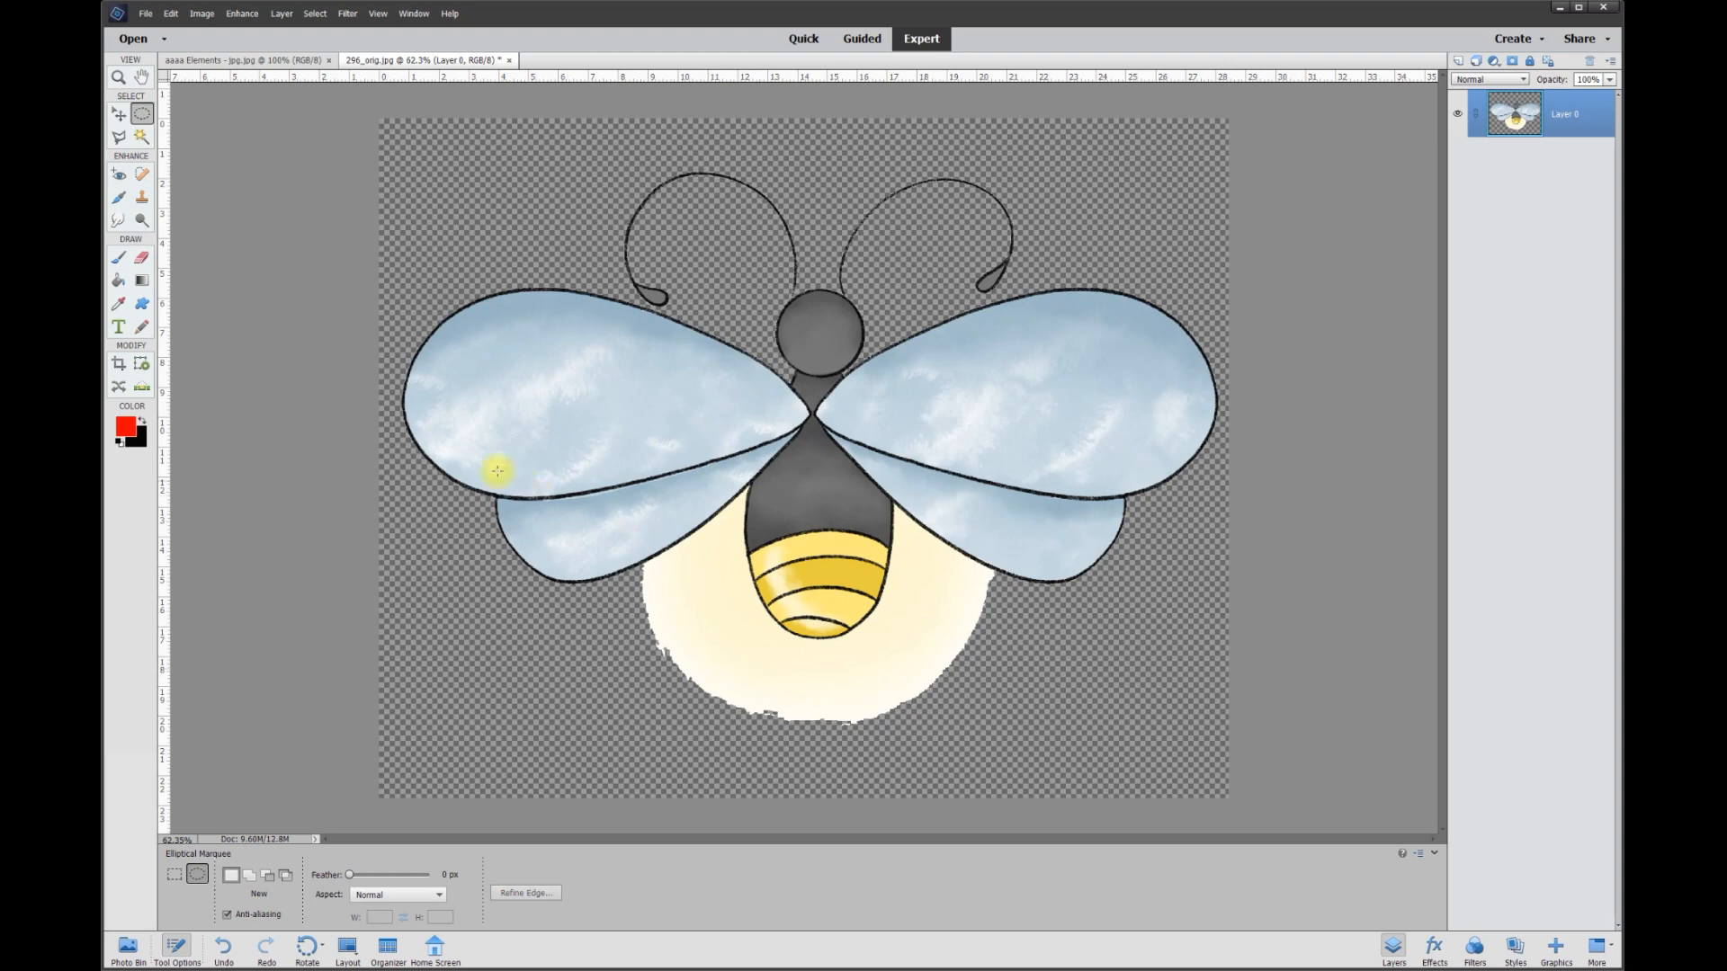
Outline the glow and lower abdomen with the Polygonal Lasso, following the lower edges of both wings and enclosing the ragged rim.
{"action": "left_click", "coordinate": [119, 136]}
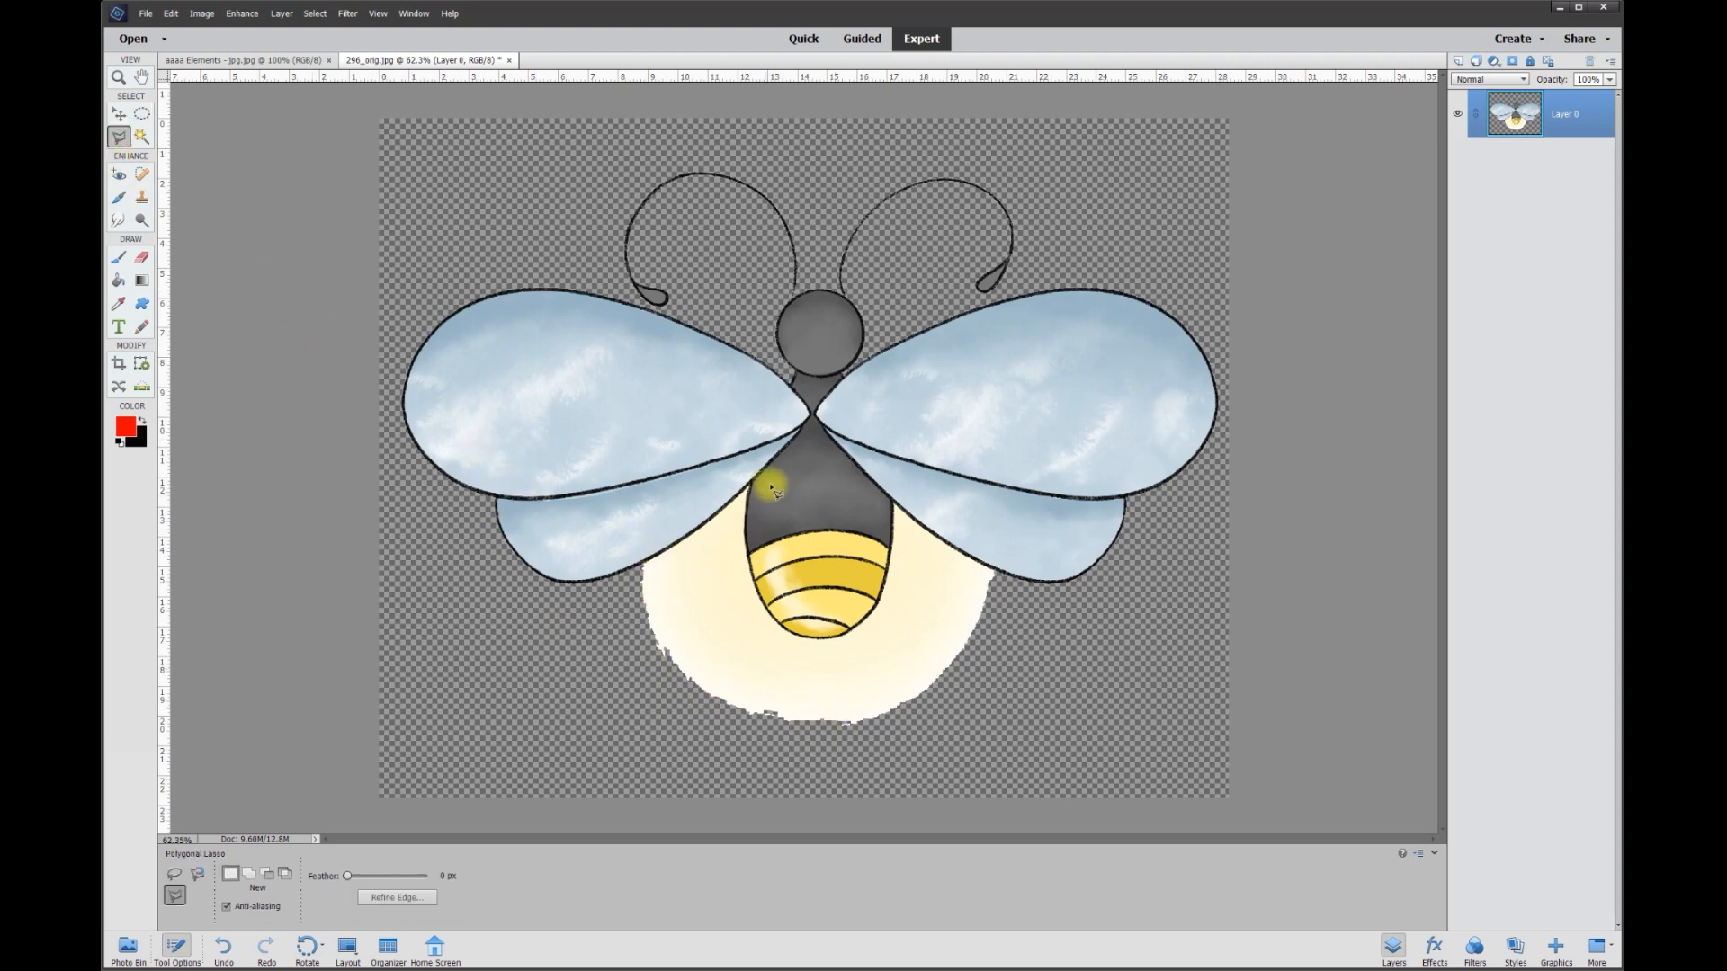
{"action": "scroll", "coordinate": [759, 681], "scroll_direction": "up", "scroll_amount": 2}
{"action": "scroll", "coordinate": [683, 586], "scroll_direction": "up", "scroll_amount": 2}
{"action": "scroll", "coordinate": [612, 541], "scroll_direction": "up", "scroll_amount": 1}
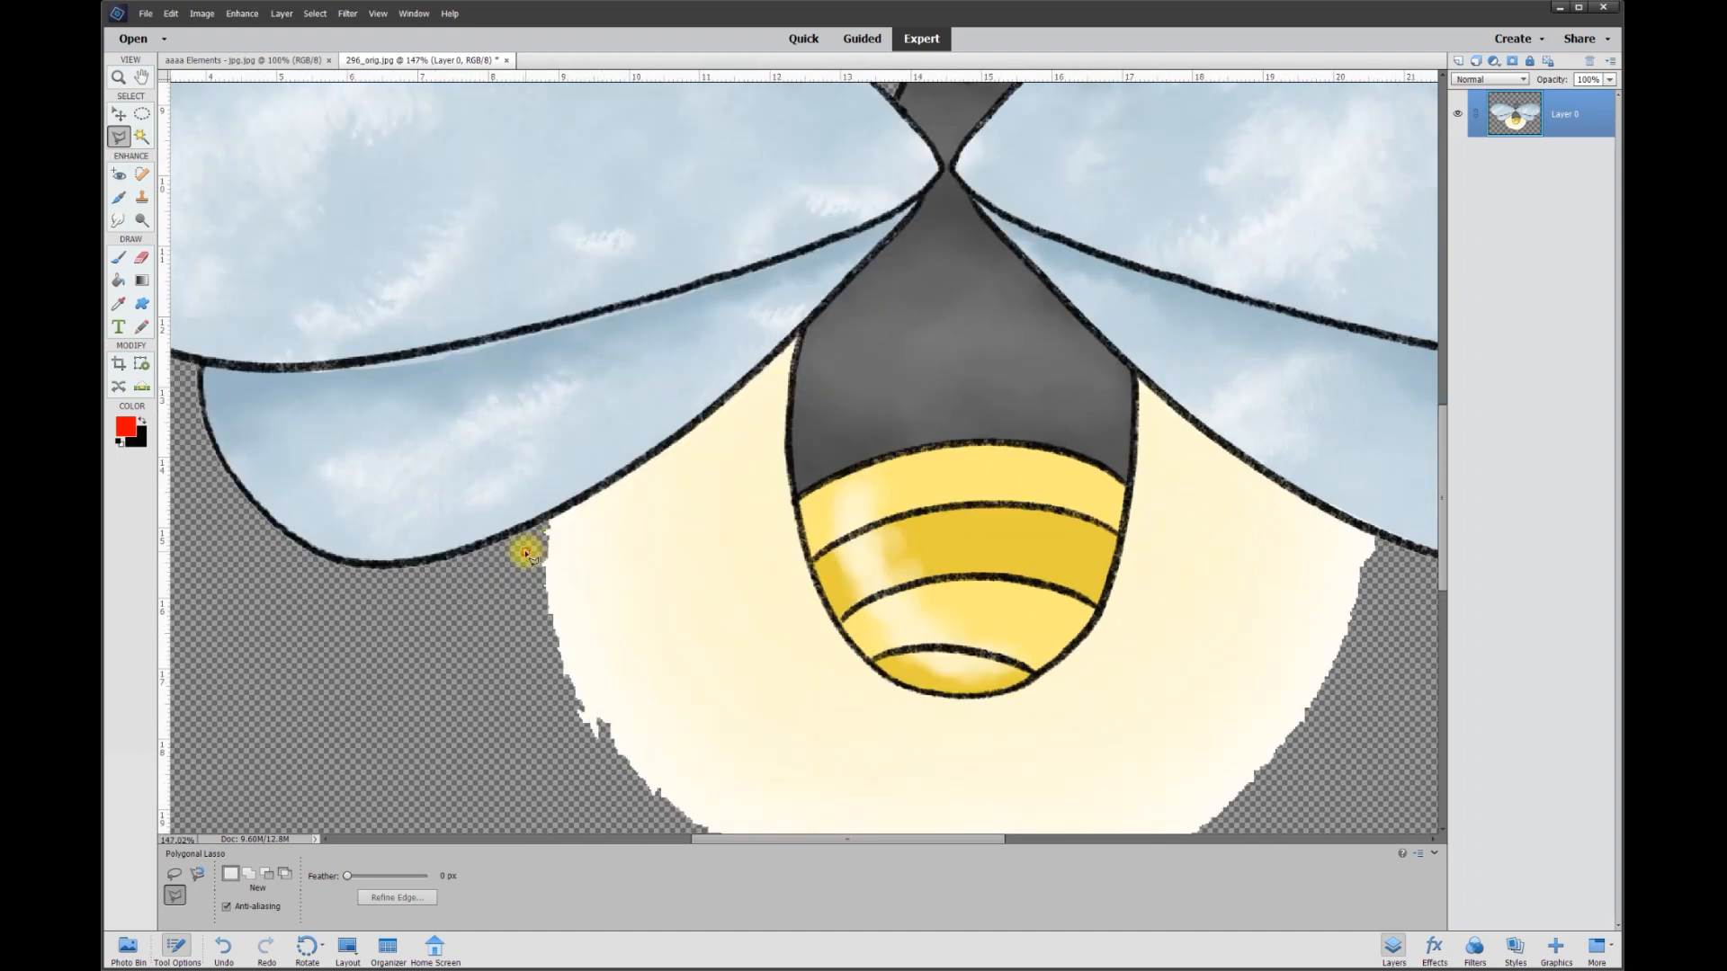
{"action": "left_click", "coordinate": [546, 521]}
{"action": "left_click", "coordinate": [586, 505]}
{"action": "left_click", "coordinate": [650, 460]}
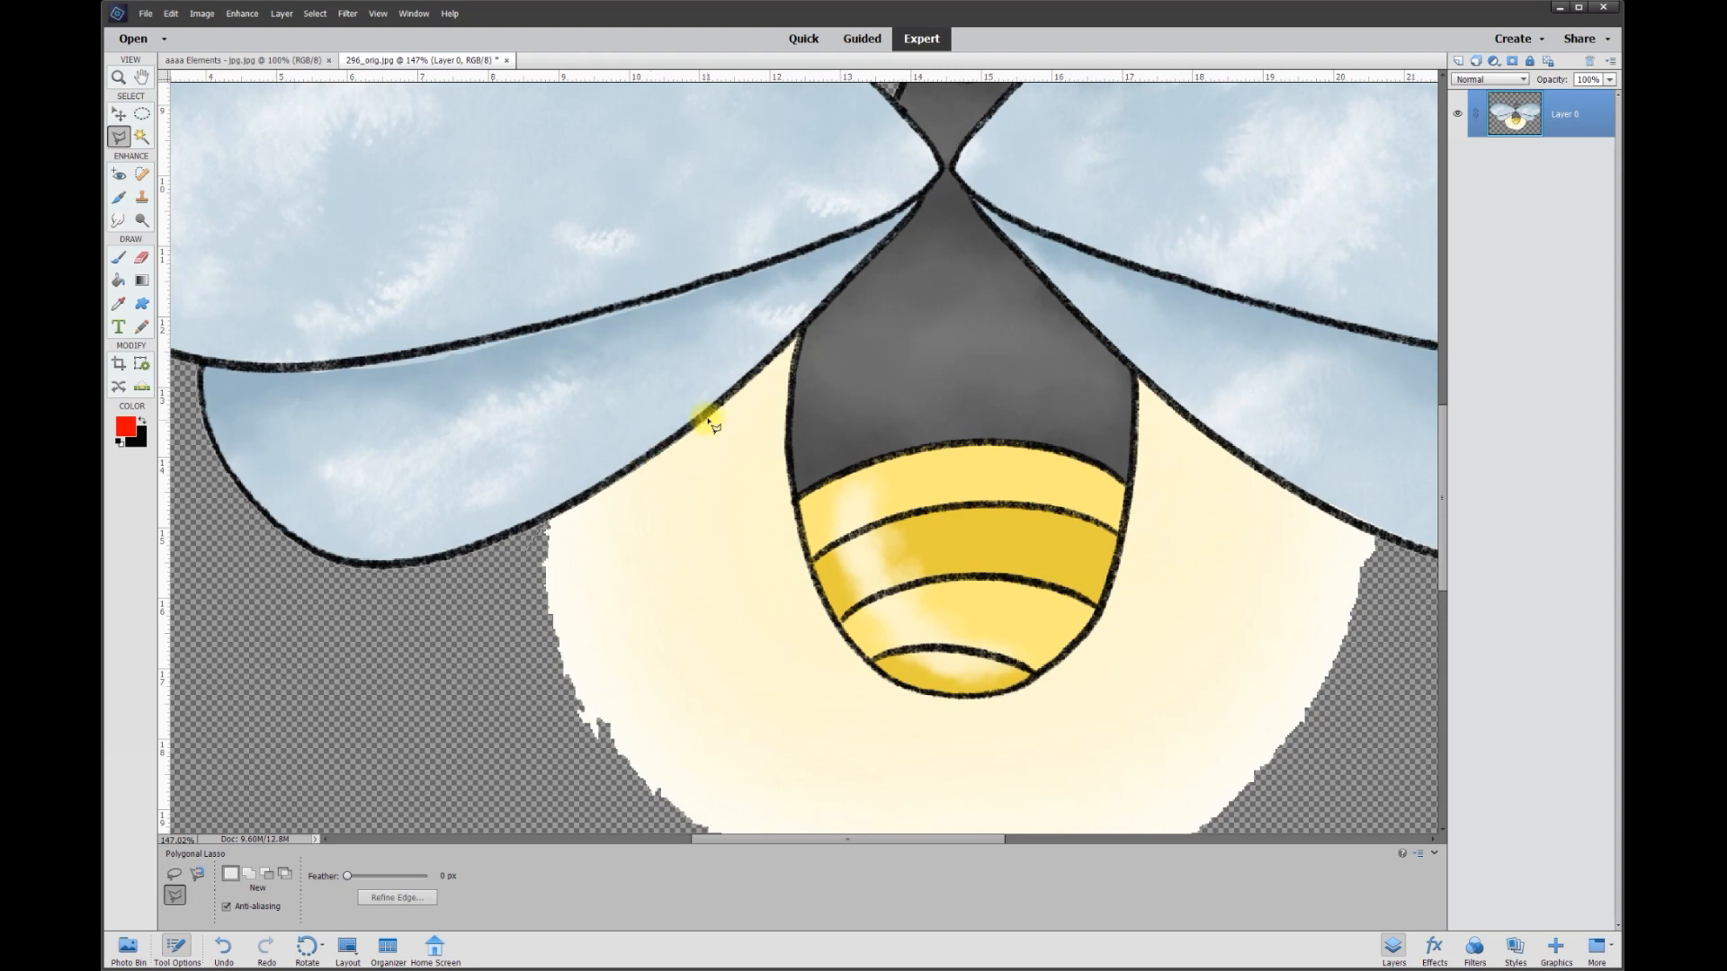
{"action": "left_click", "coordinate": [798, 339]}
{"action": "left_click", "coordinate": [1082, 325]}
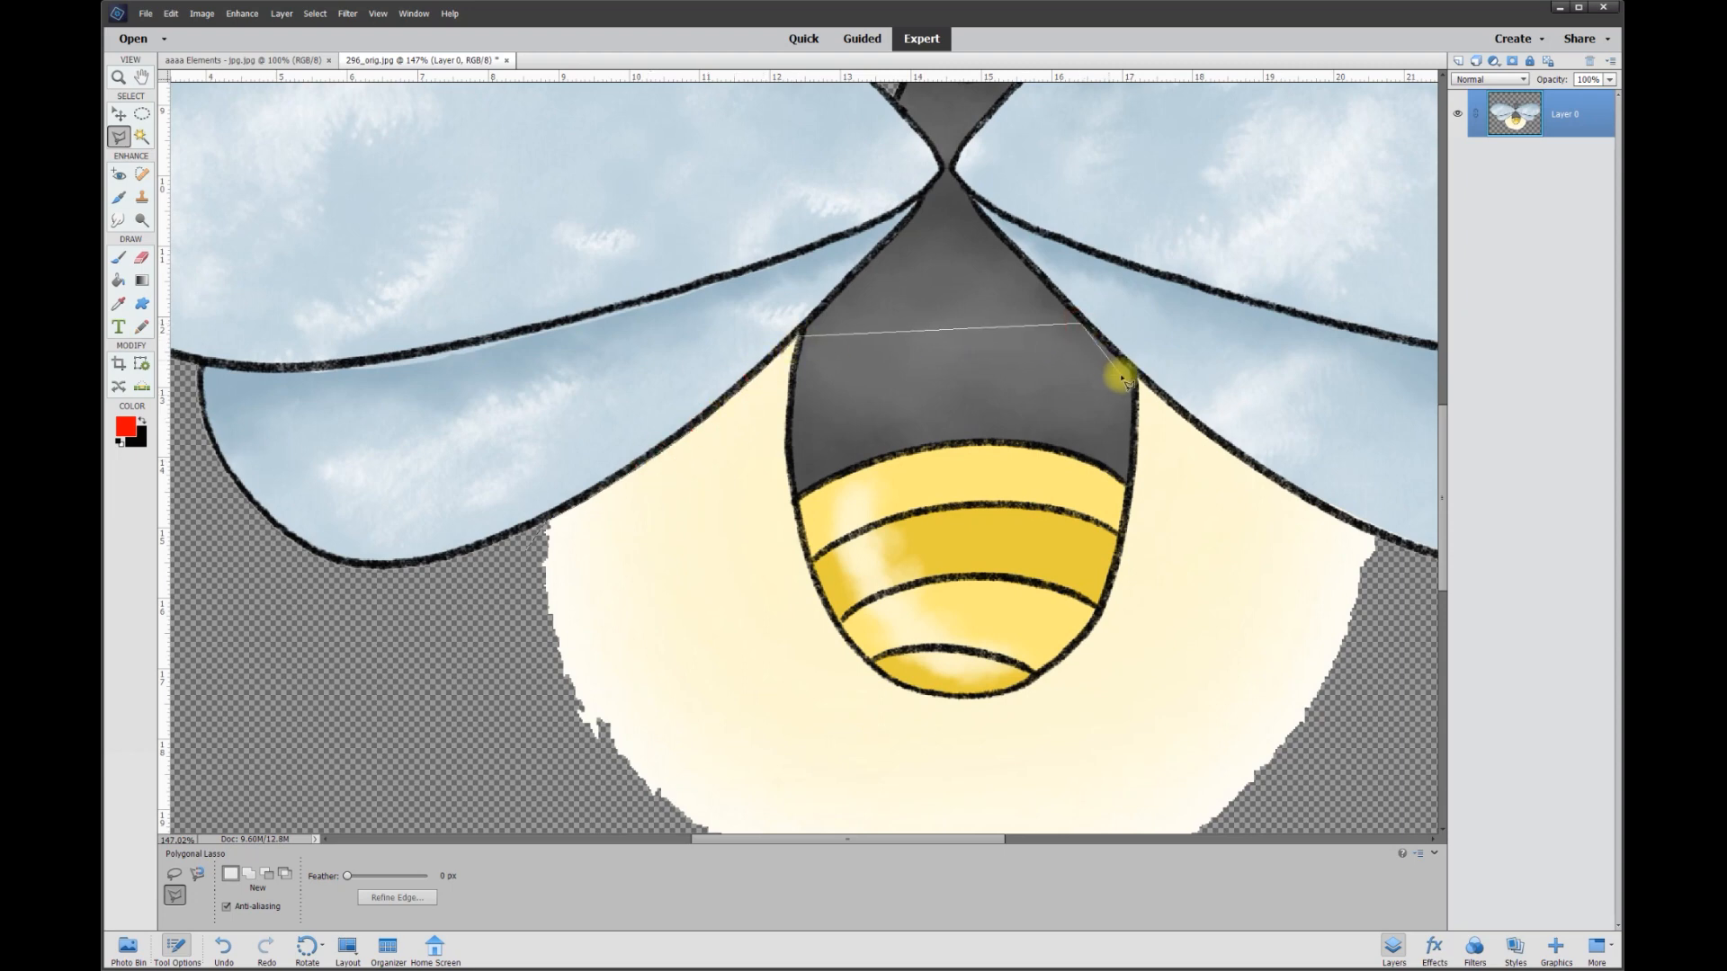
{"action": "left_click", "coordinate": [1390, 574]}
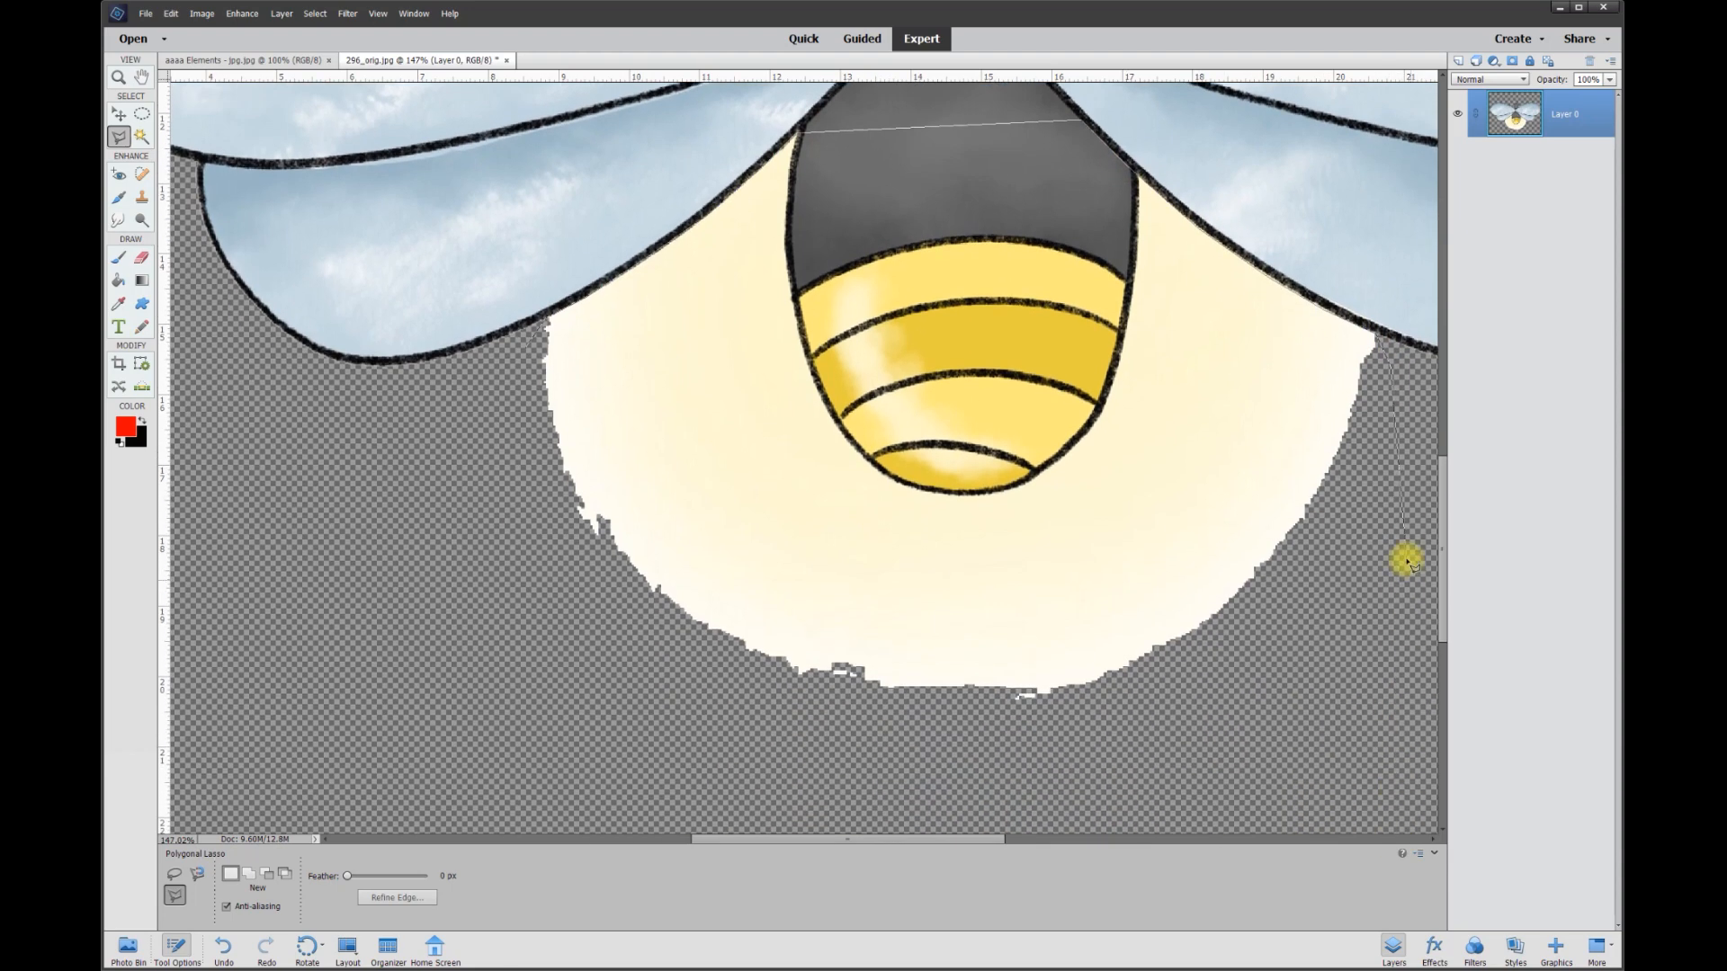
{"action": "left_click", "coordinate": [1402, 559]}
{"action": "left_click", "coordinate": [1111, 760]}
{"action": "left_click", "coordinate": [670, 727]}
{"action": "left_click", "coordinate": [513, 436]}
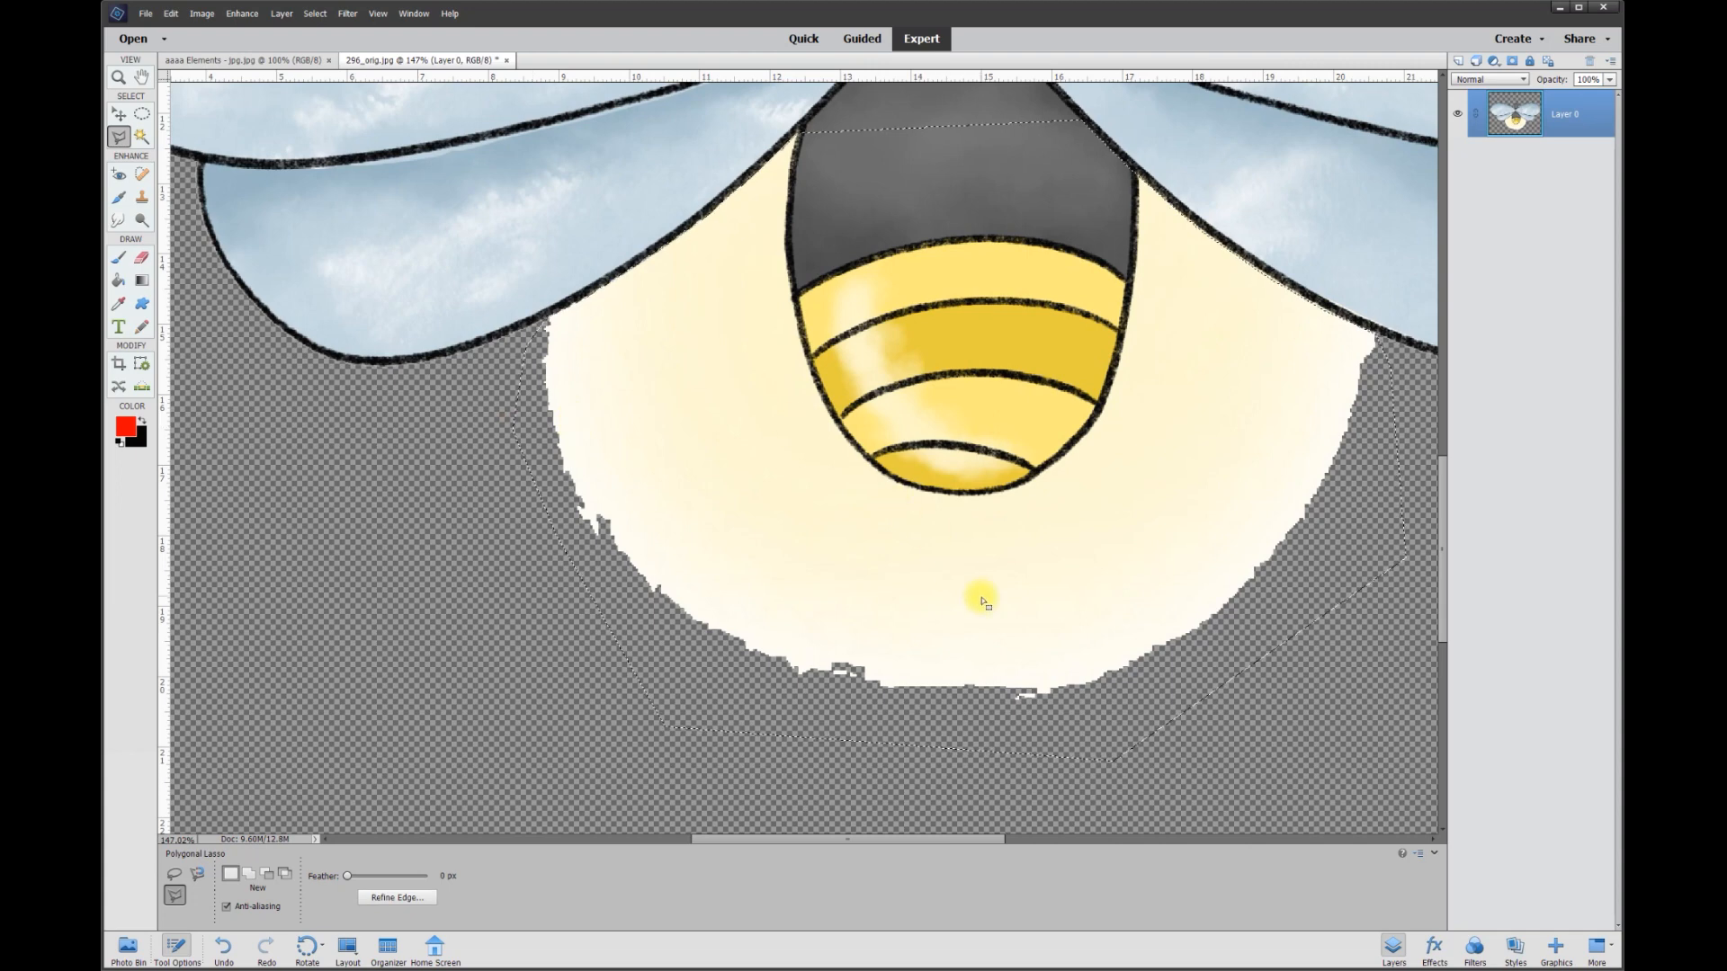
Cut the selected glow and abdomen to a new layer and hide Layer 0 with the wings and head.
{"action": "scroll", "coordinate": [989, 594], "scroll_direction": "down", "scroll_amount": 3}
{"action": "right_click", "coordinate": [988, 542]}
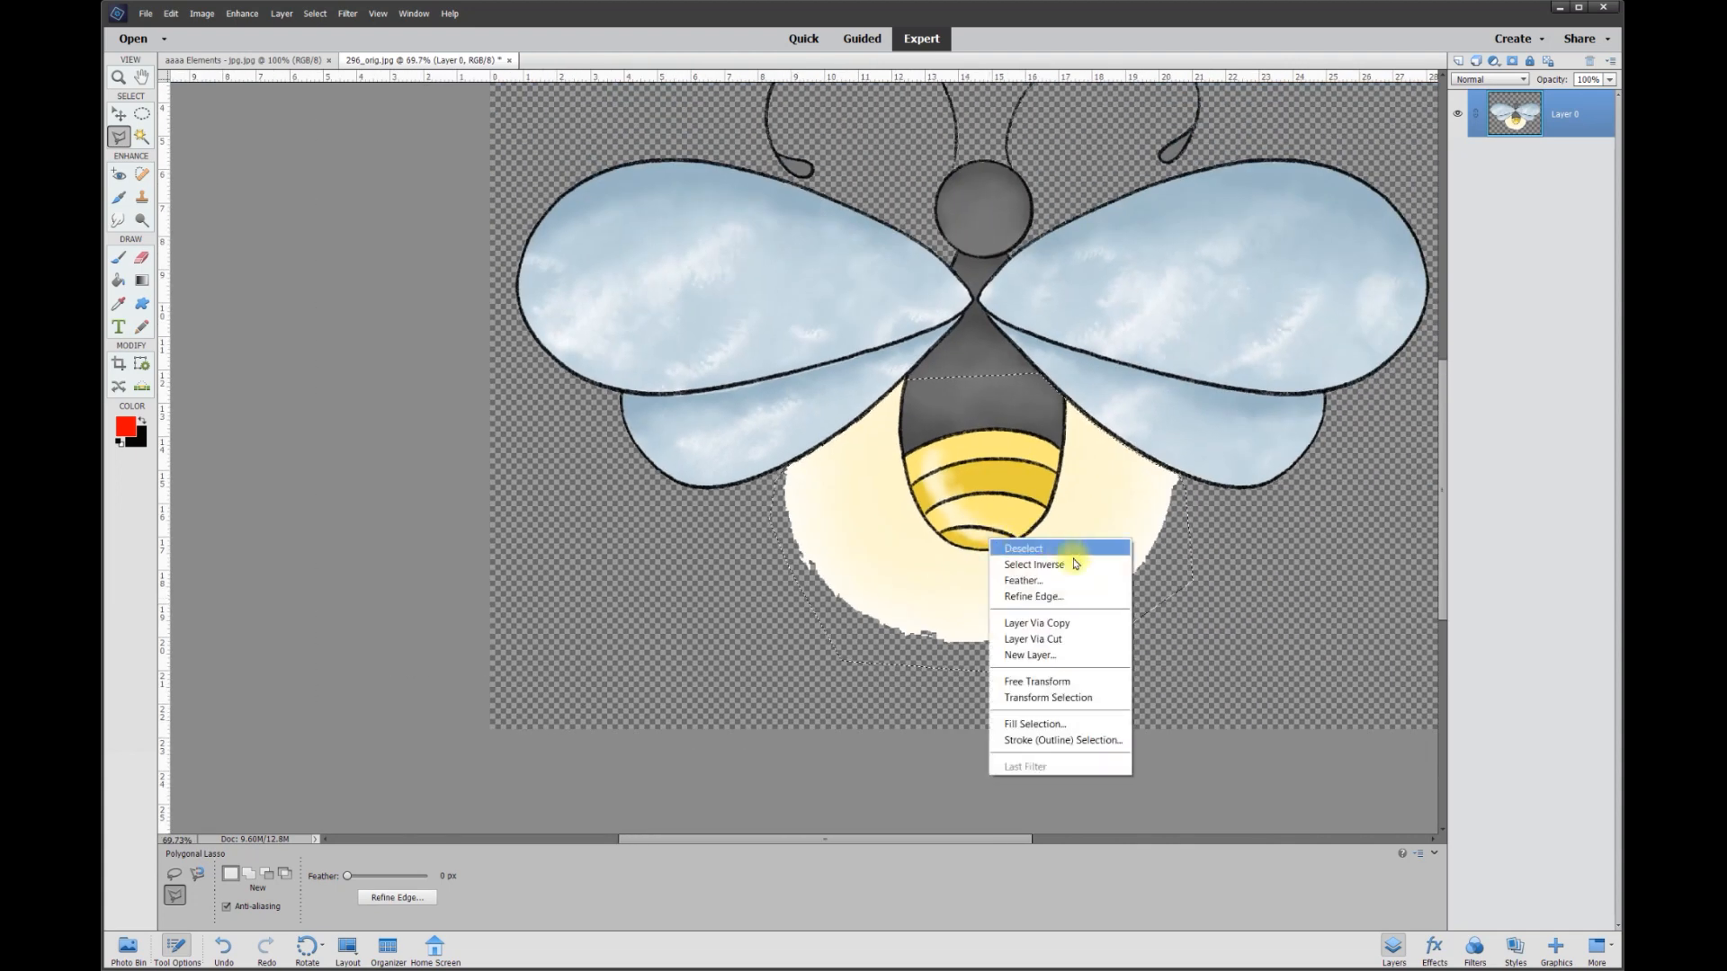
{"action": "left_click", "coordinate": [1088, 623]}
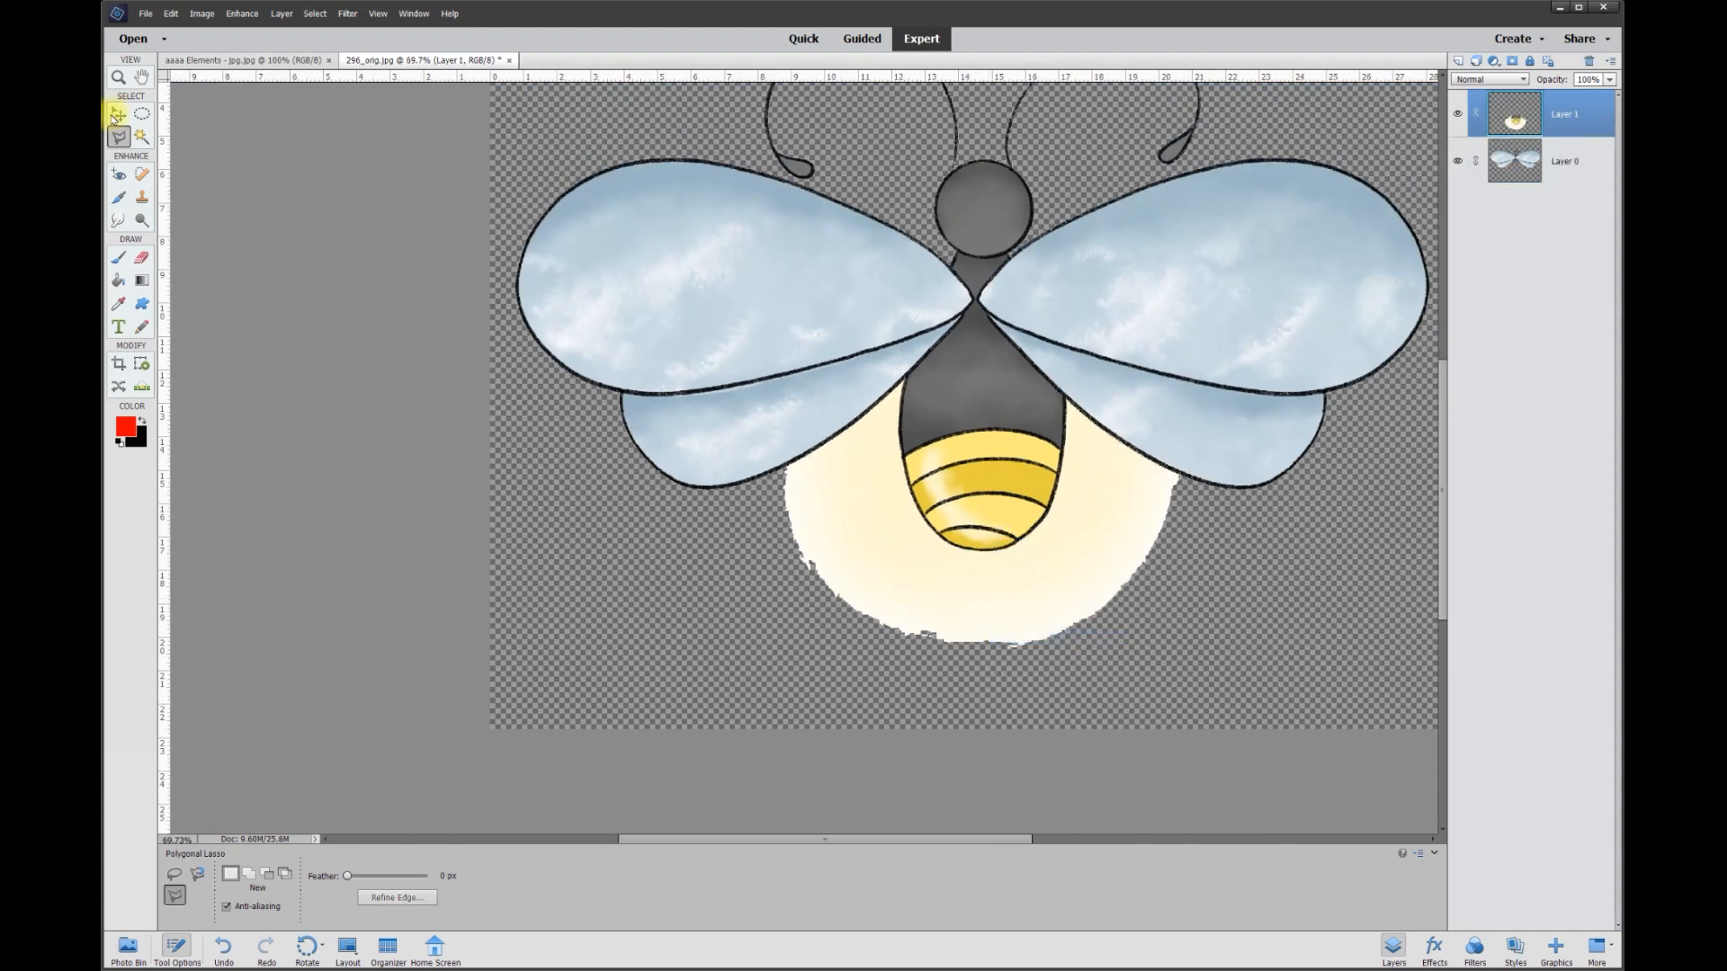
{"action": "left_click", "coordinate": [118, 114]}
{"action": "scroll", "coordinate": [1124, 538], "scroll_direction": "down", "scroll_amount": 1}
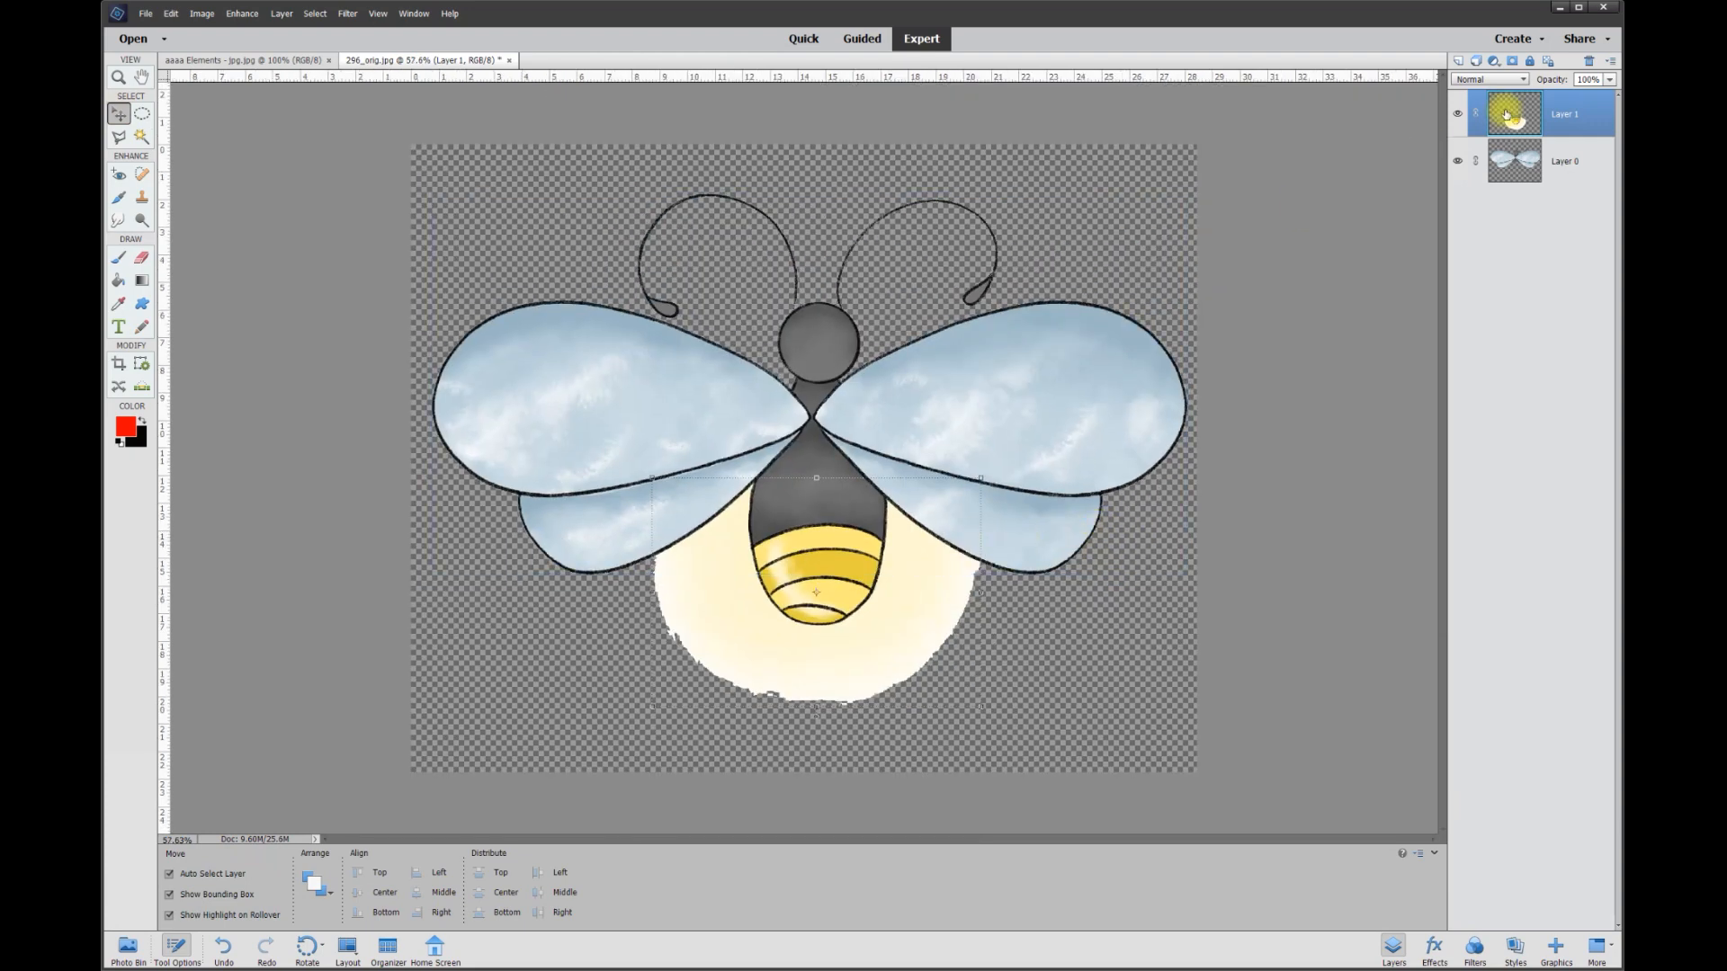
{"action": "left_click", "coordinate": [1459, 162]}
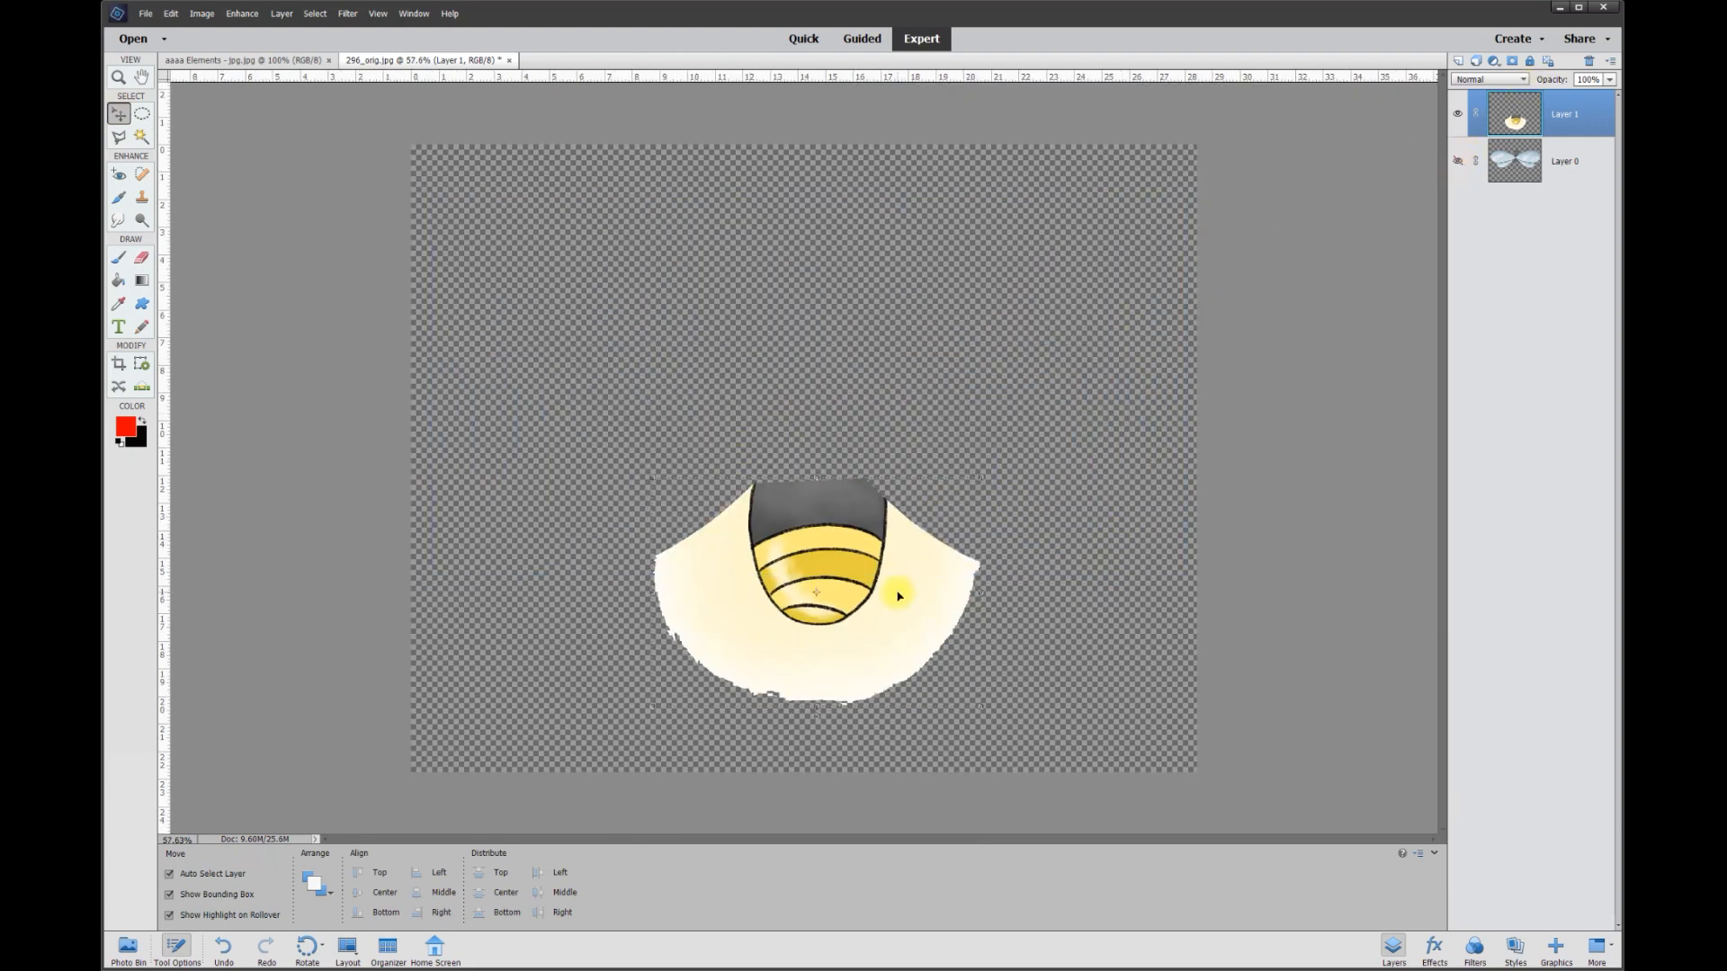
{"action": "left_click", "coordinate": [494, 404]}
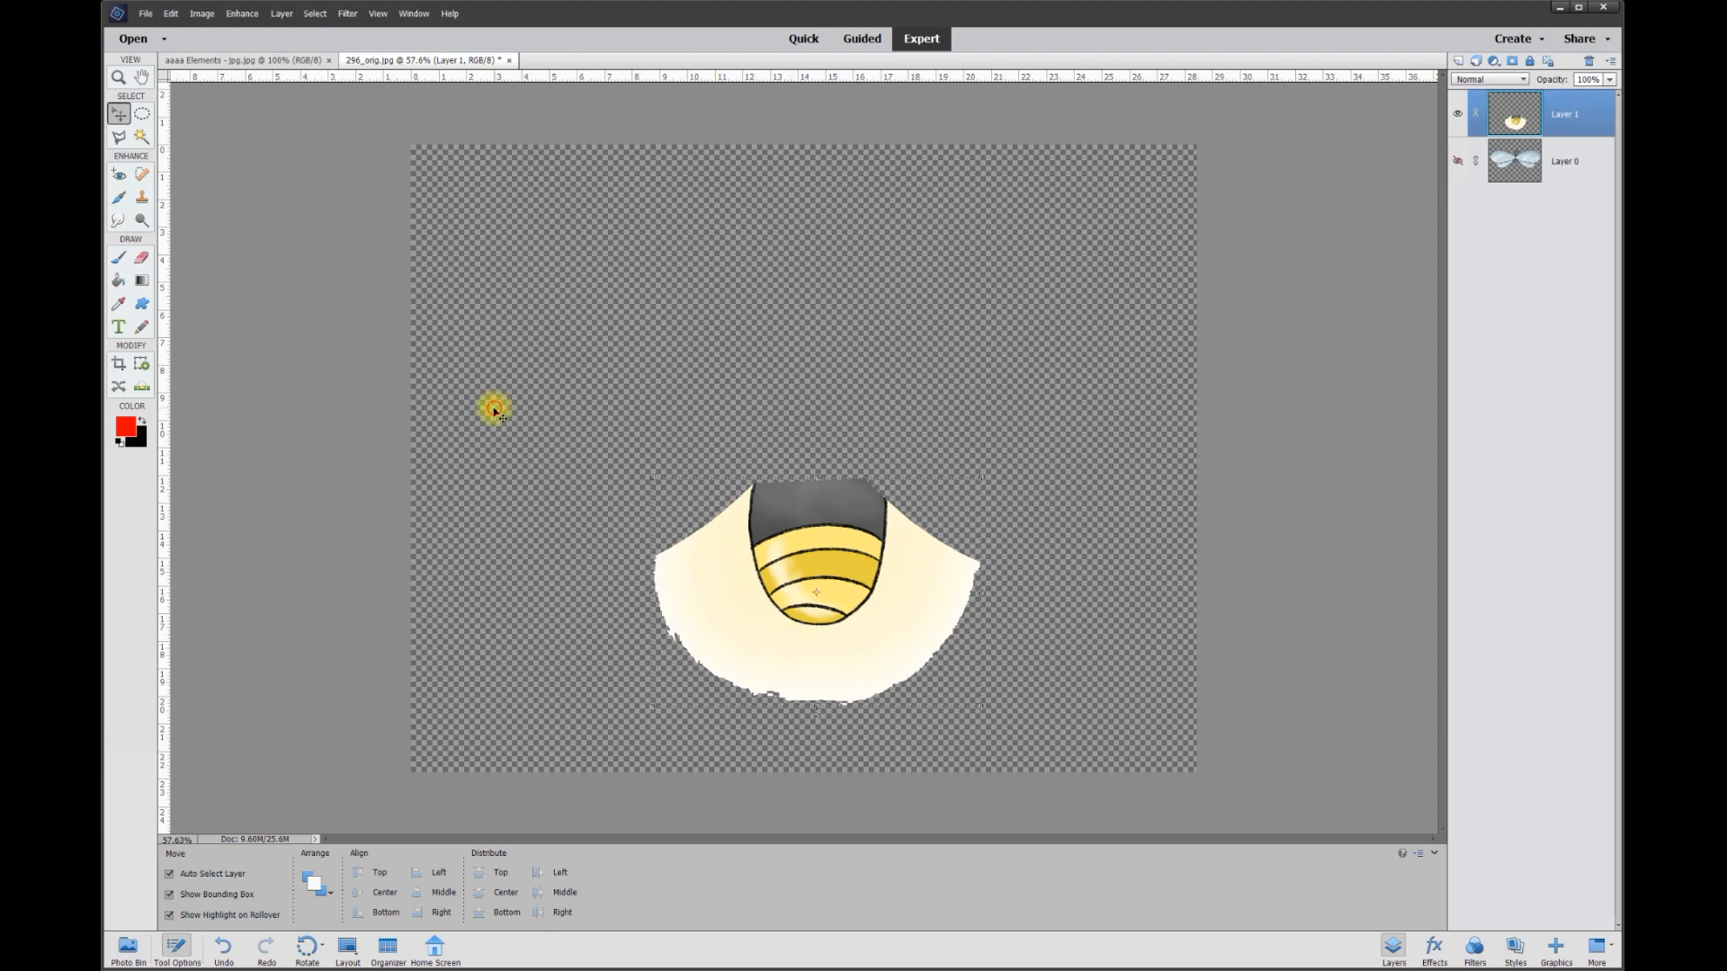
Trim the glow's ragged rim on Layer 1 by deleting everything outside an elliptical selection, and clear the selection.
{"action": "left_click", "coordinate": [142, 115]}
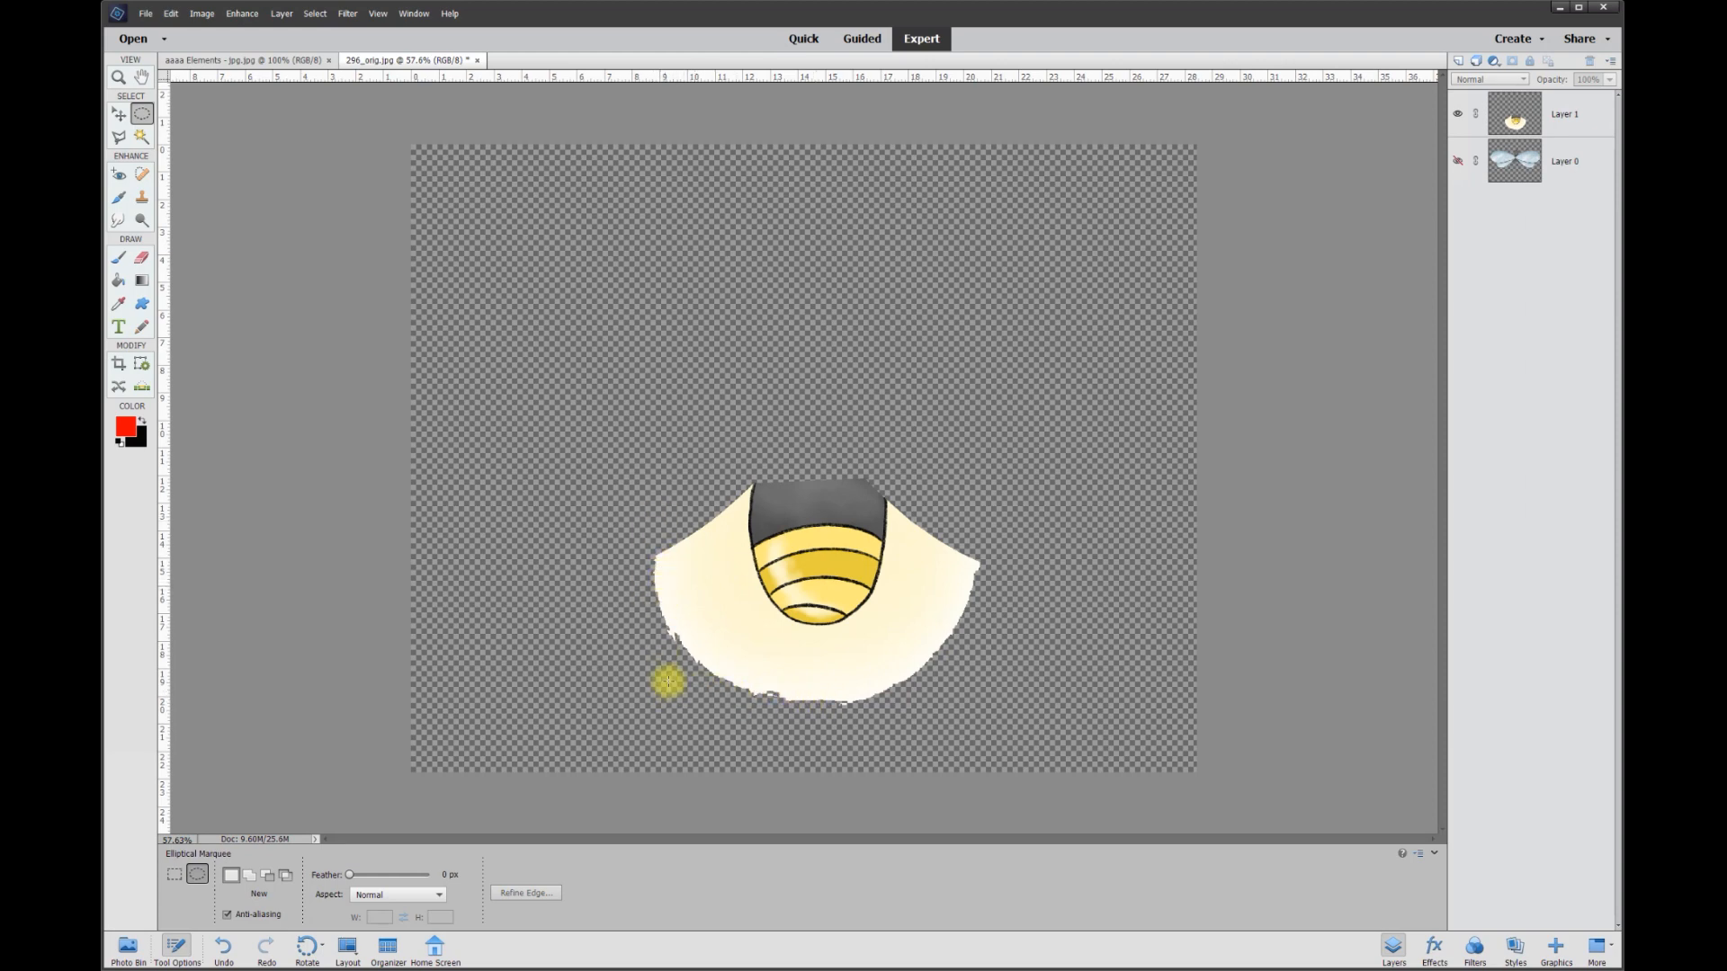
{"action": "left_click_drag", "start_coordinate": [661, 693], "coordinate": [971, 393]}
{"action": "right_click", "coordinate": [910, 572]}
{"action": "left_click", "coordinate": [942, 599]}
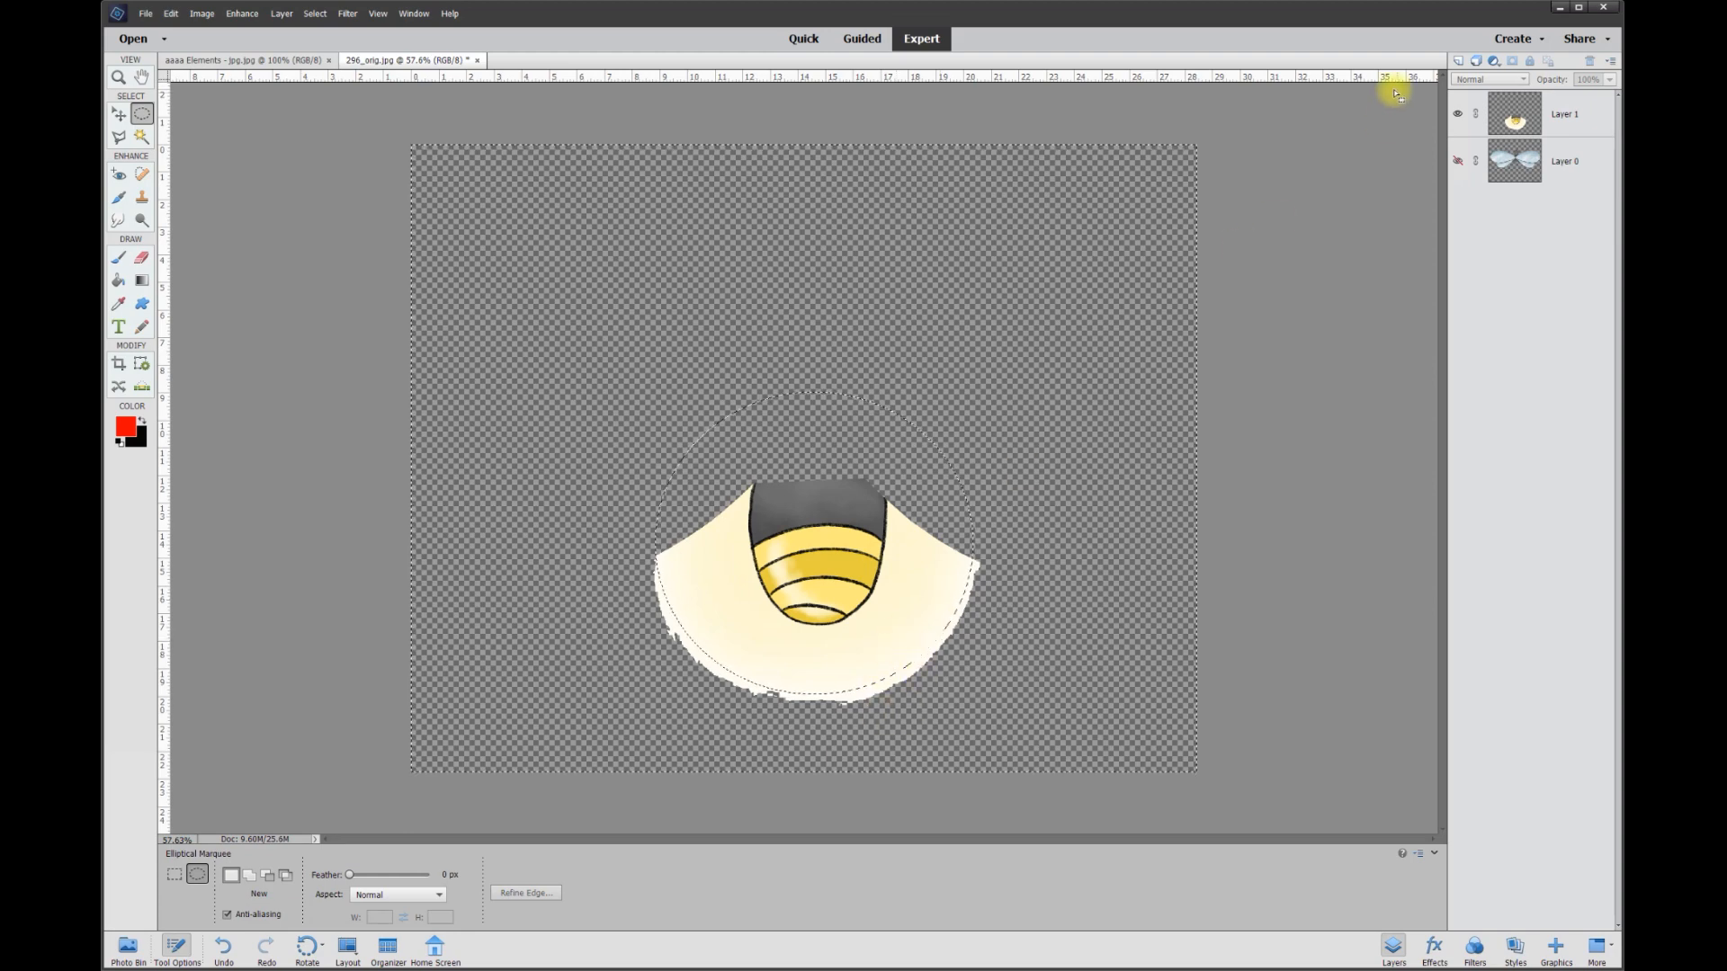
{"action": "left_click", "coordinate": [1576, 119]}
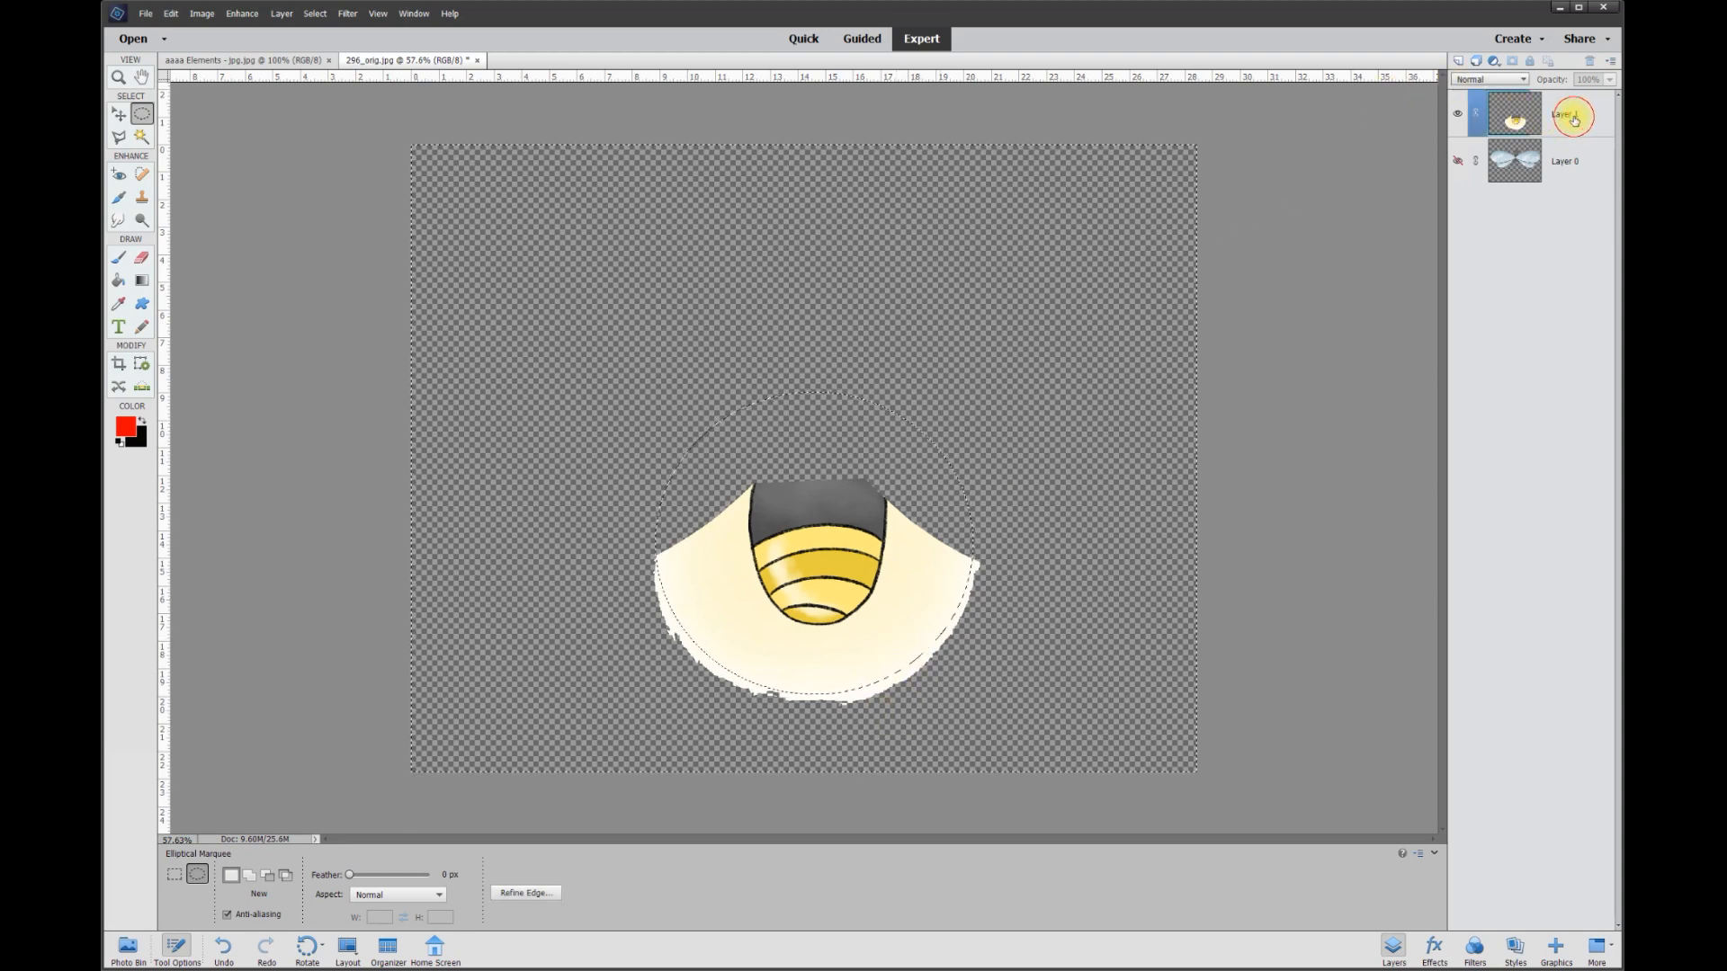
{"action": "key", "text": "Delete"}
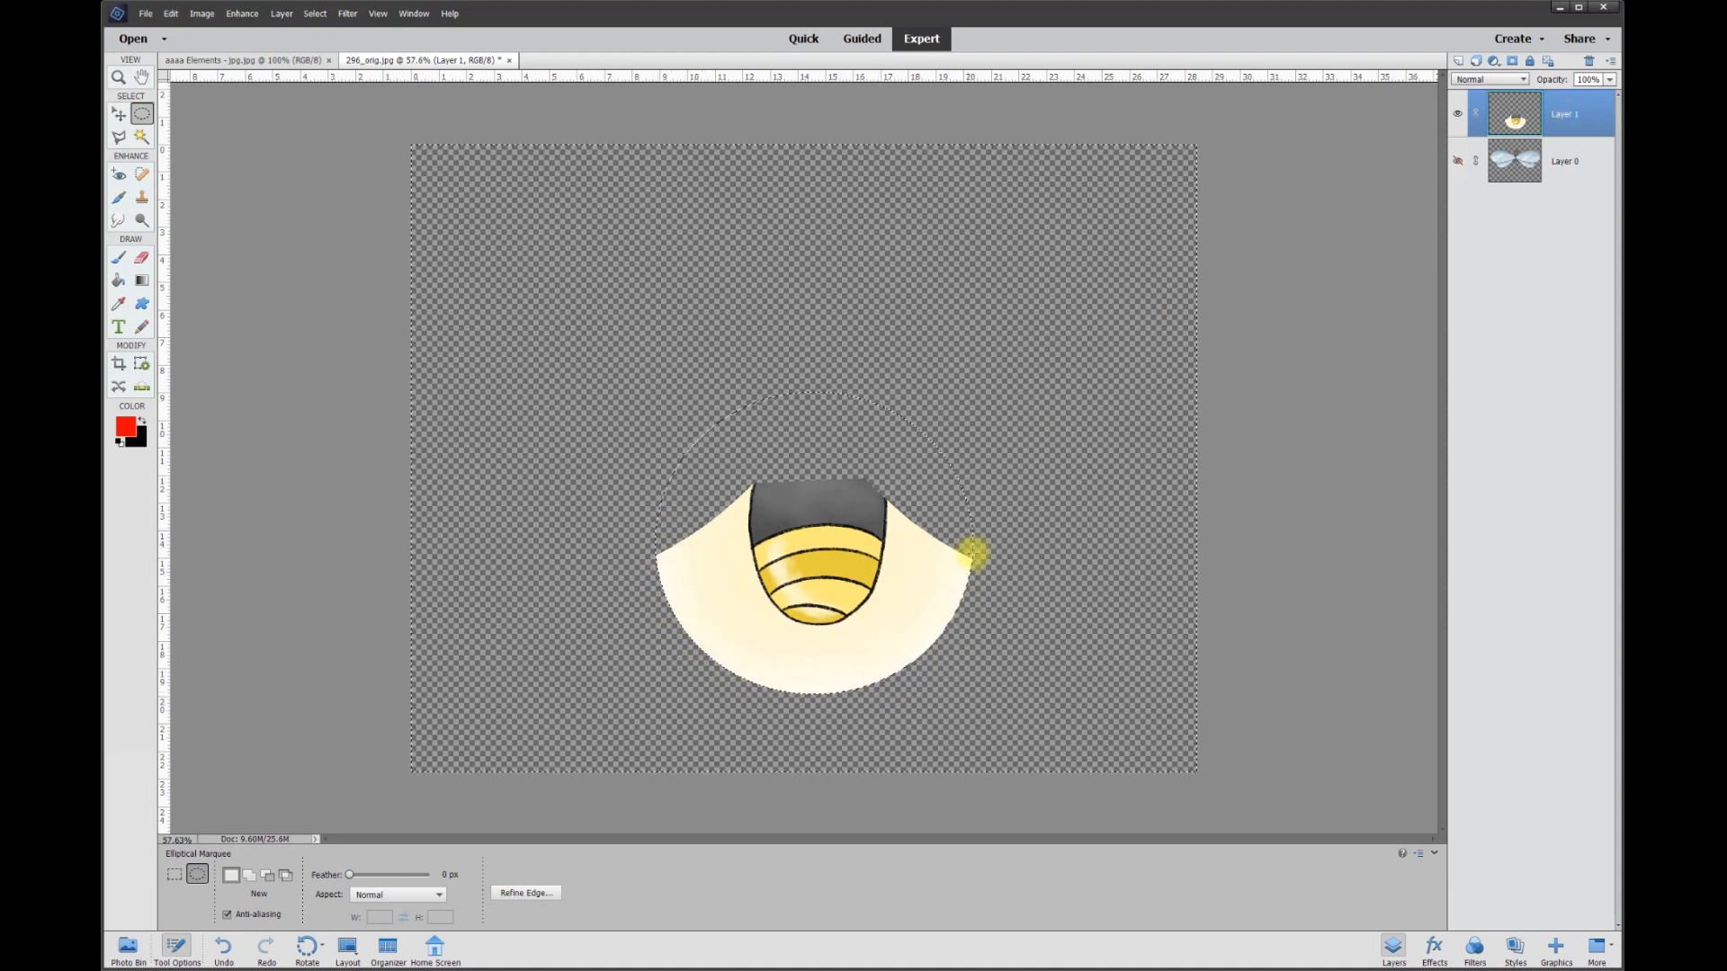
{"action": "key", "text": "ctrl+d"}
{"action": "key", "text": "v"}
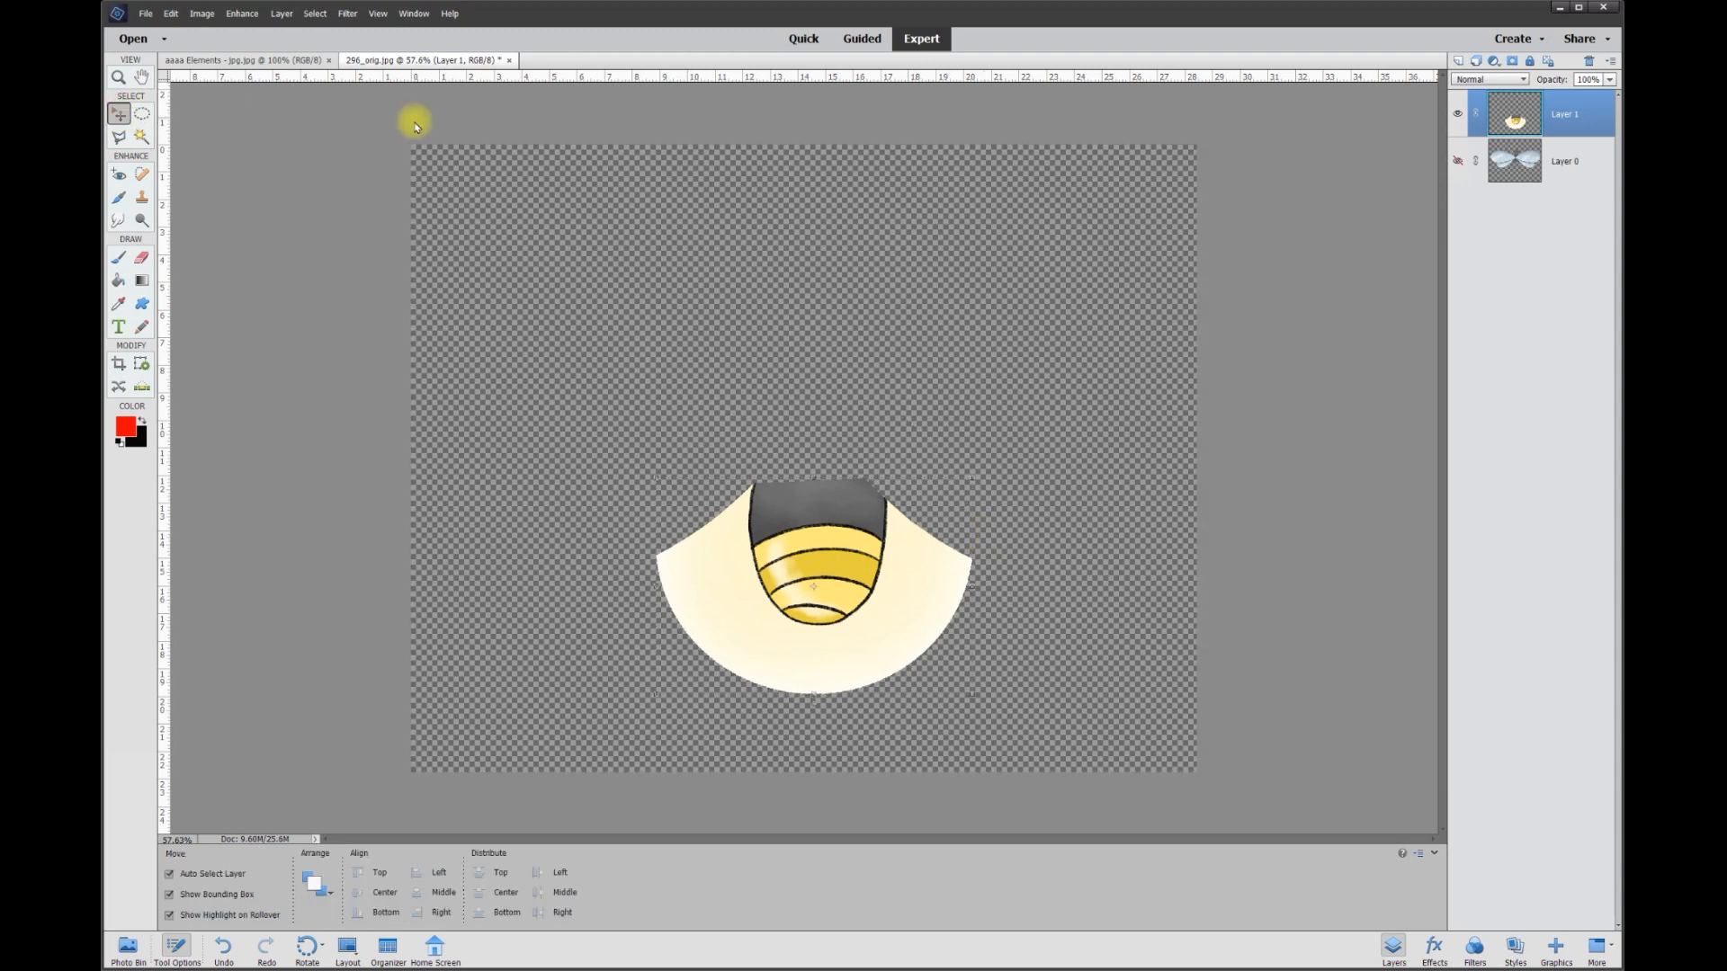
Show Layer 0 again and make it the active layer.
{"action": "left_click", "coordinate": [1459, 162]}
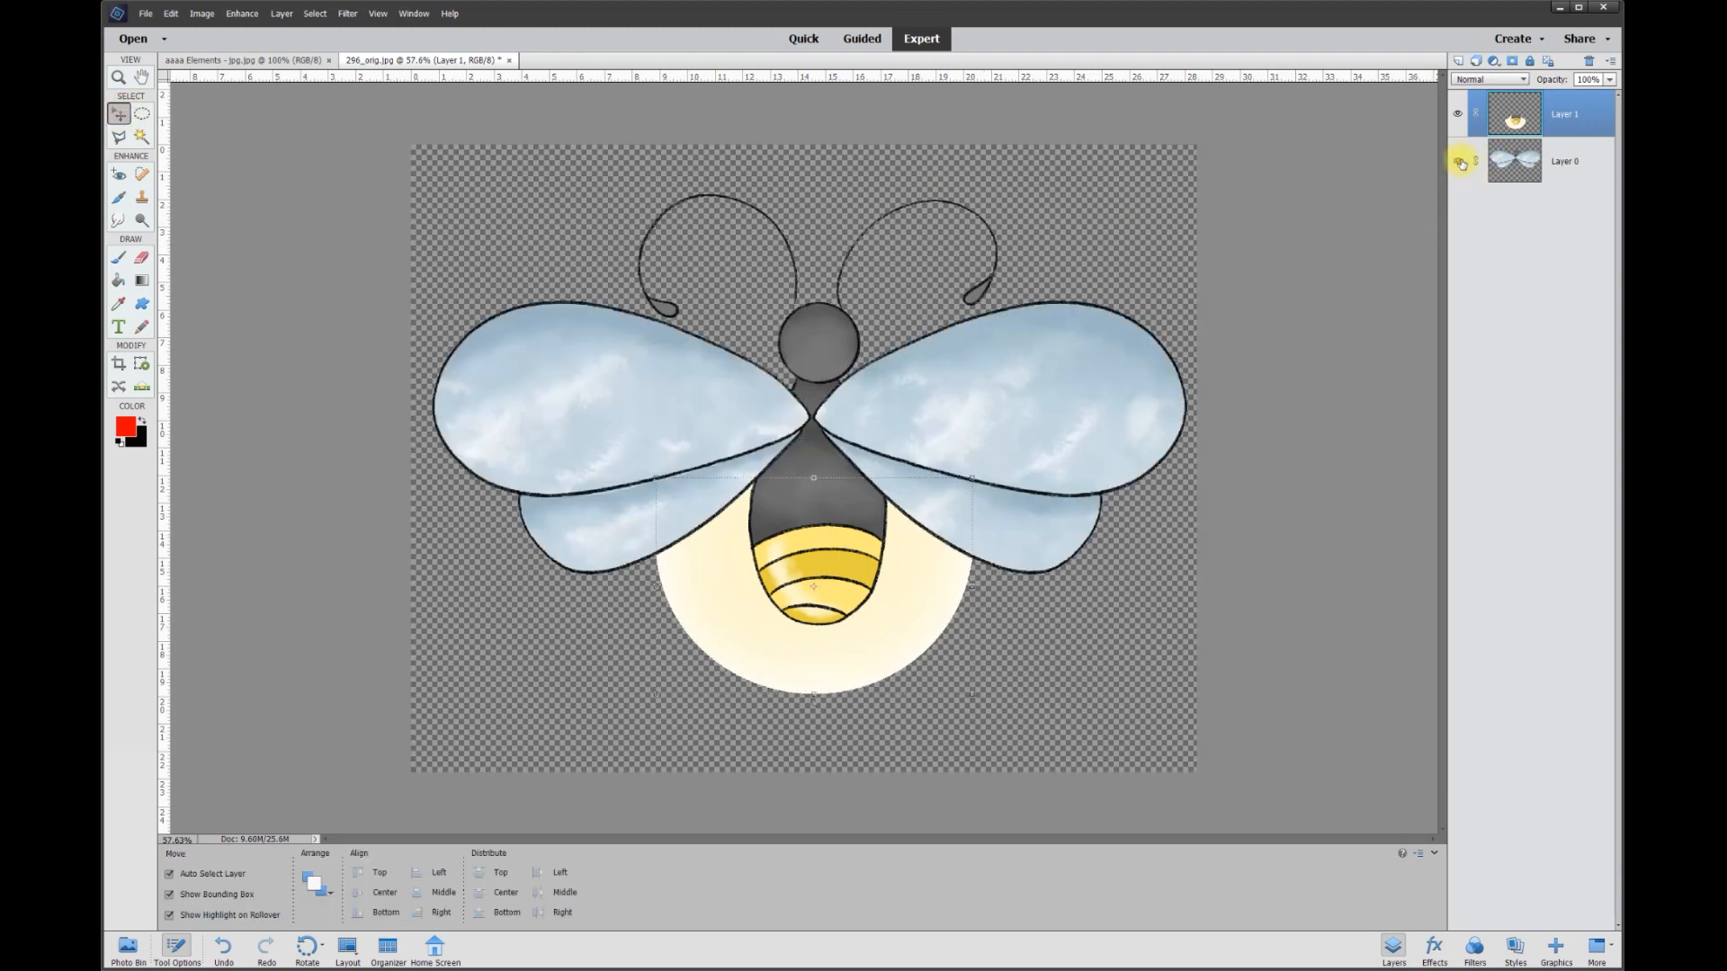
{"action": "left_click", "coordinate": [1254, 506]}
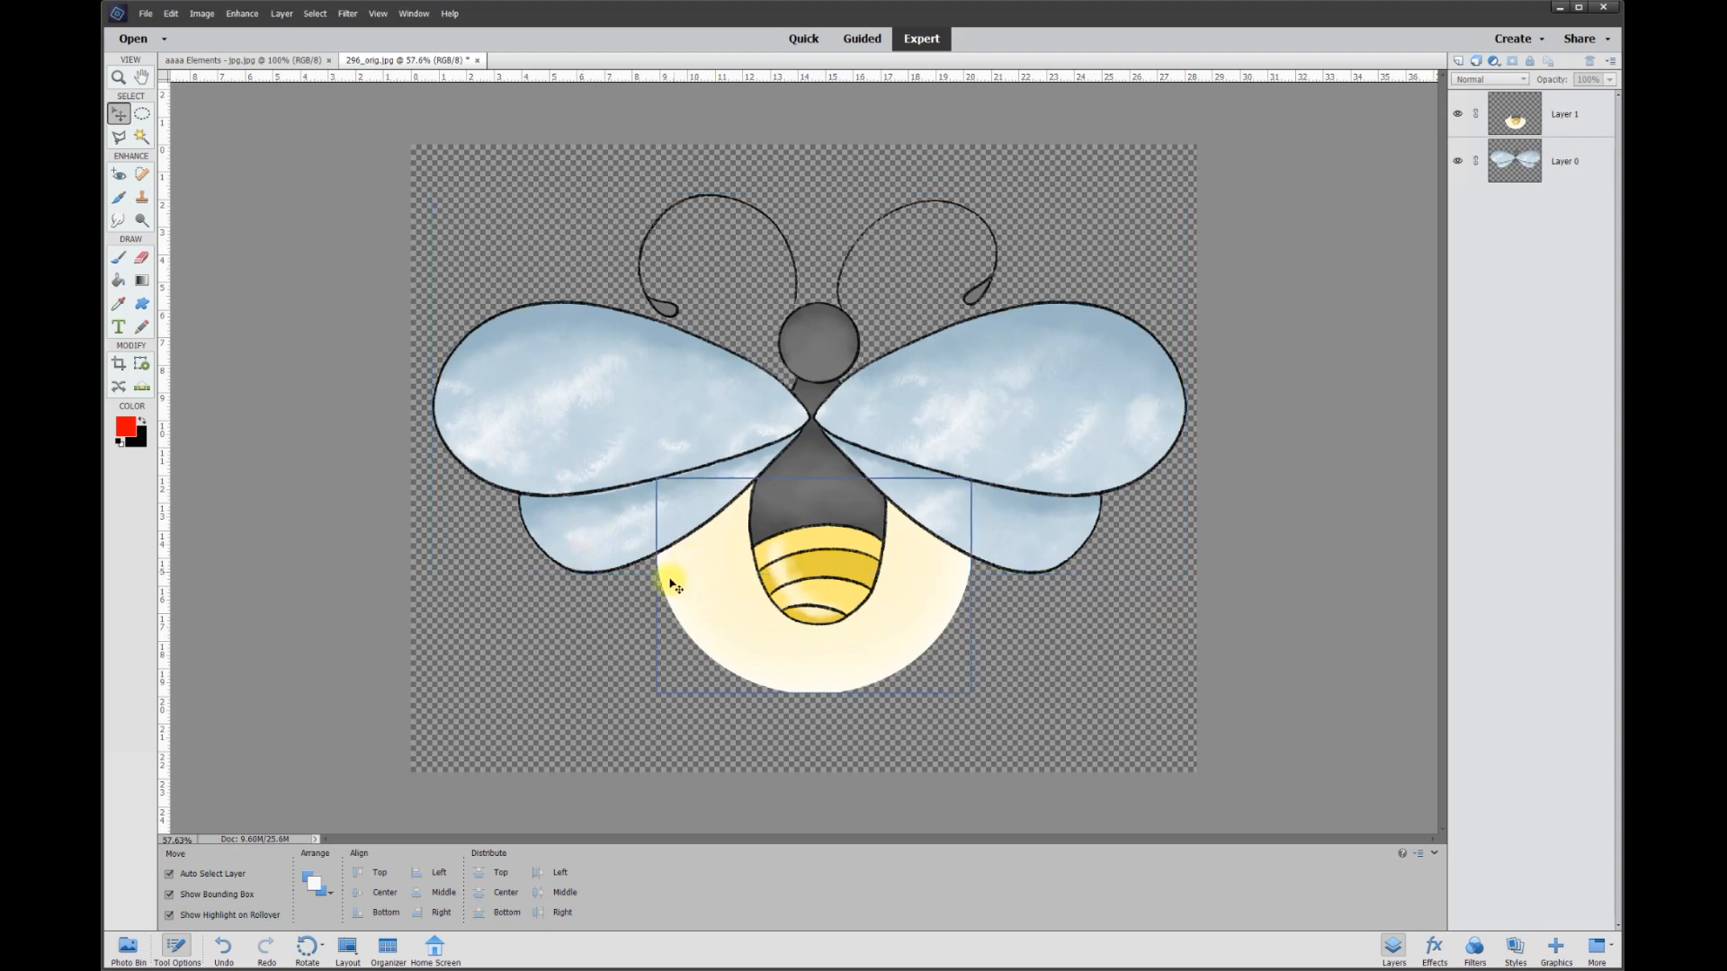
{"action": "left_click", "coordinate": [964, 556]}
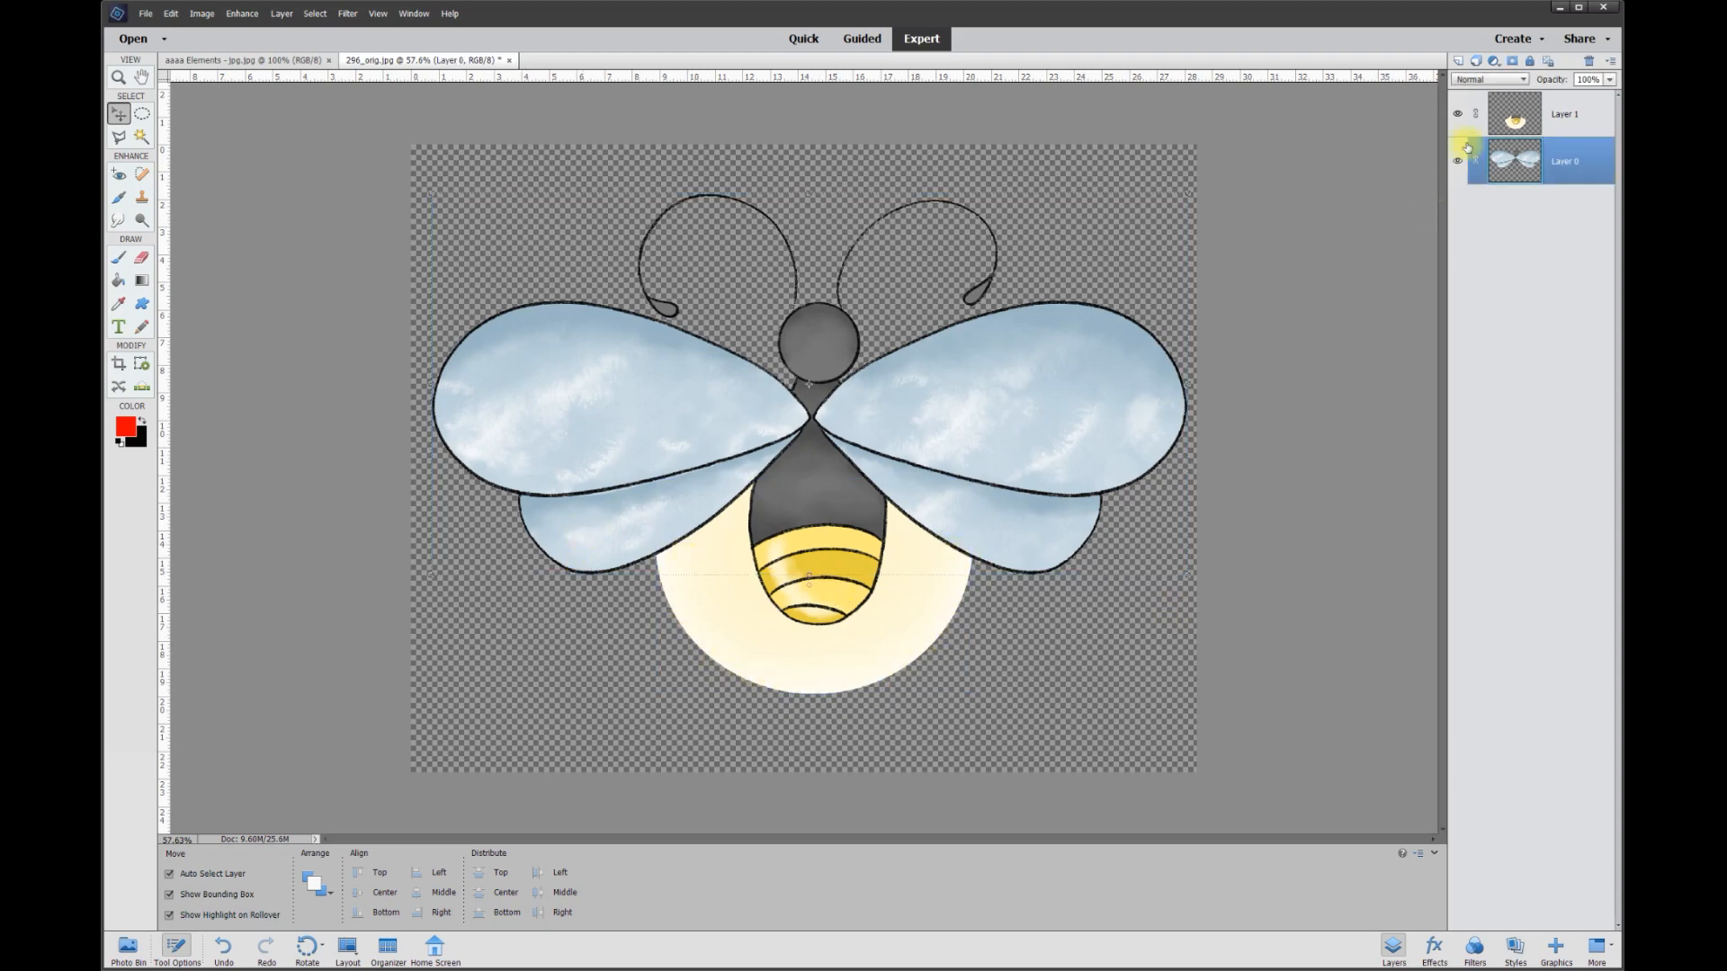
Merge the glow layer down into Layer 0 and toggle the merged layer's visibility to check it.
{"action": "right_click", "coordinate": [1563, 120]}
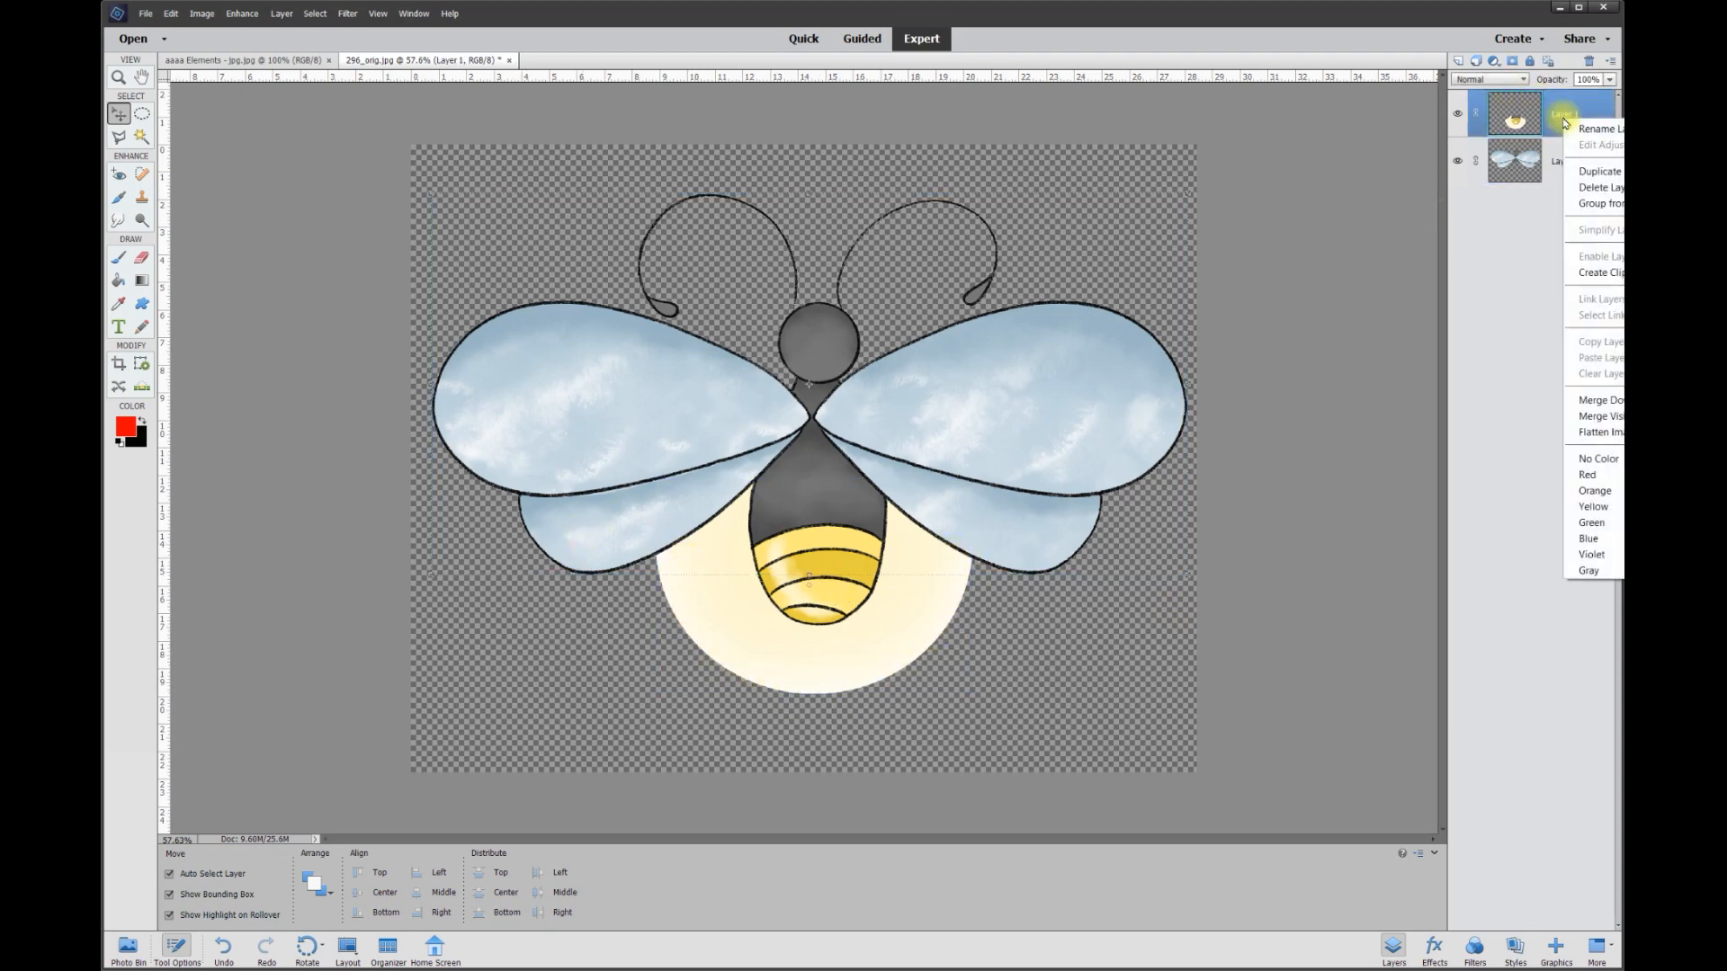
{"action": "left_click", "coordinate": [1589, 401]}
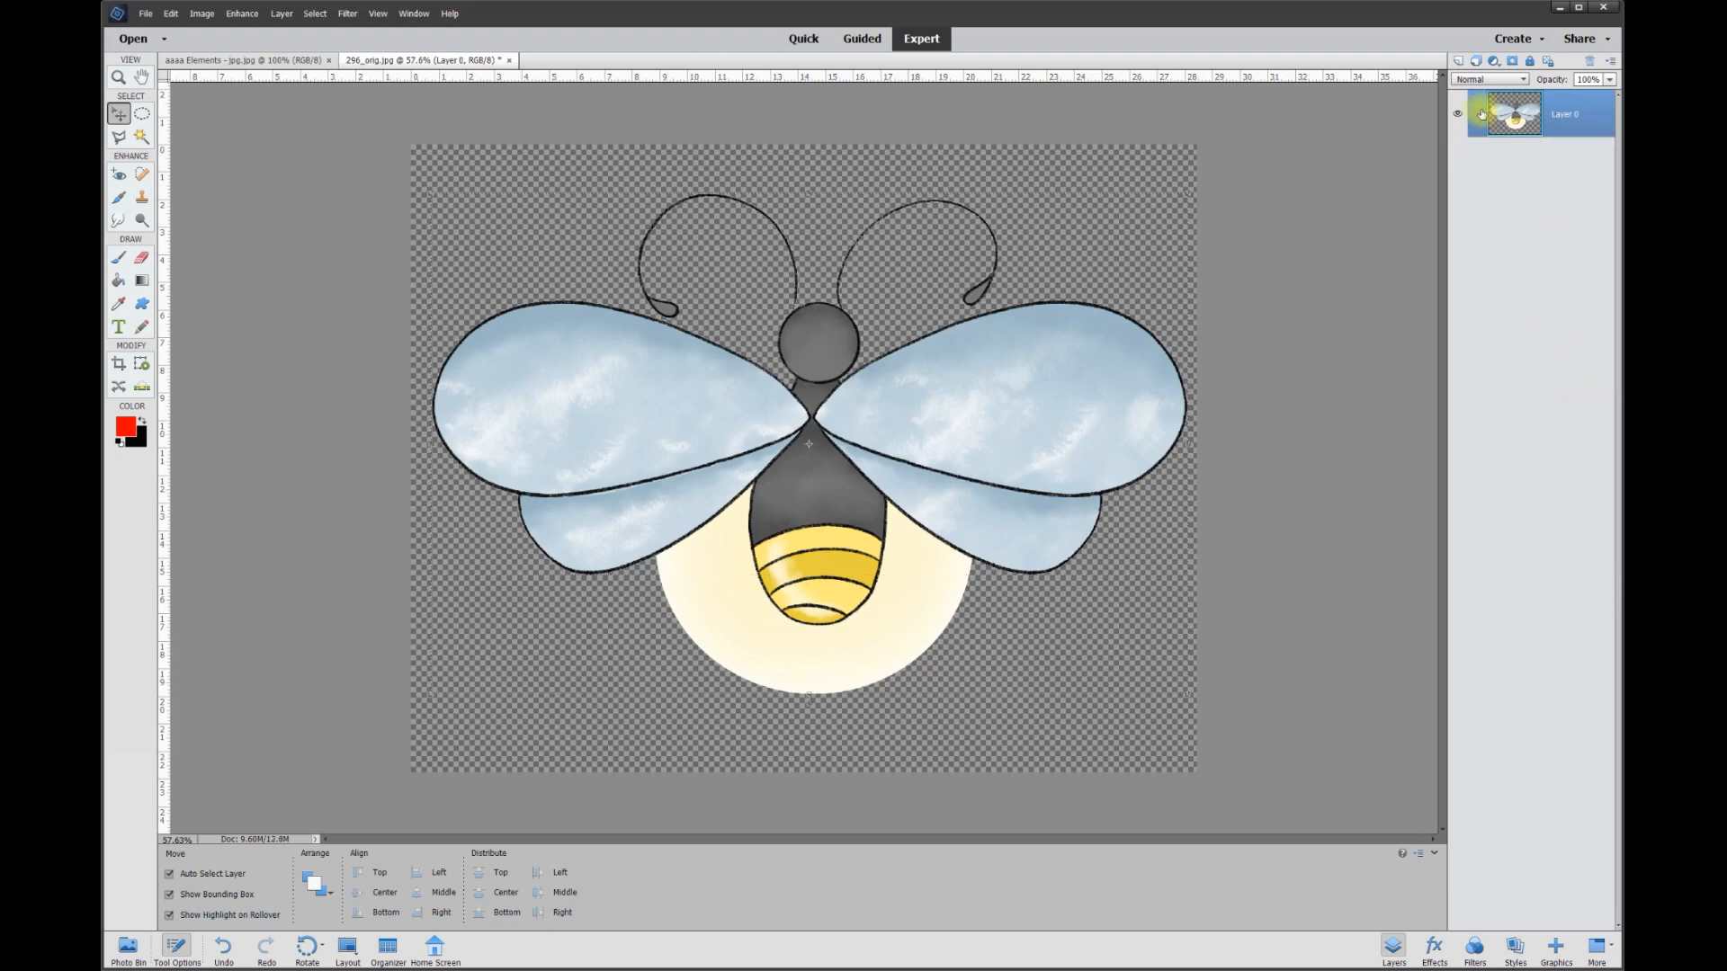
{"action": "left_click", "coordinate": [1458, 121]}
{"action": "left_click", "coordinate": [1457, 122]}
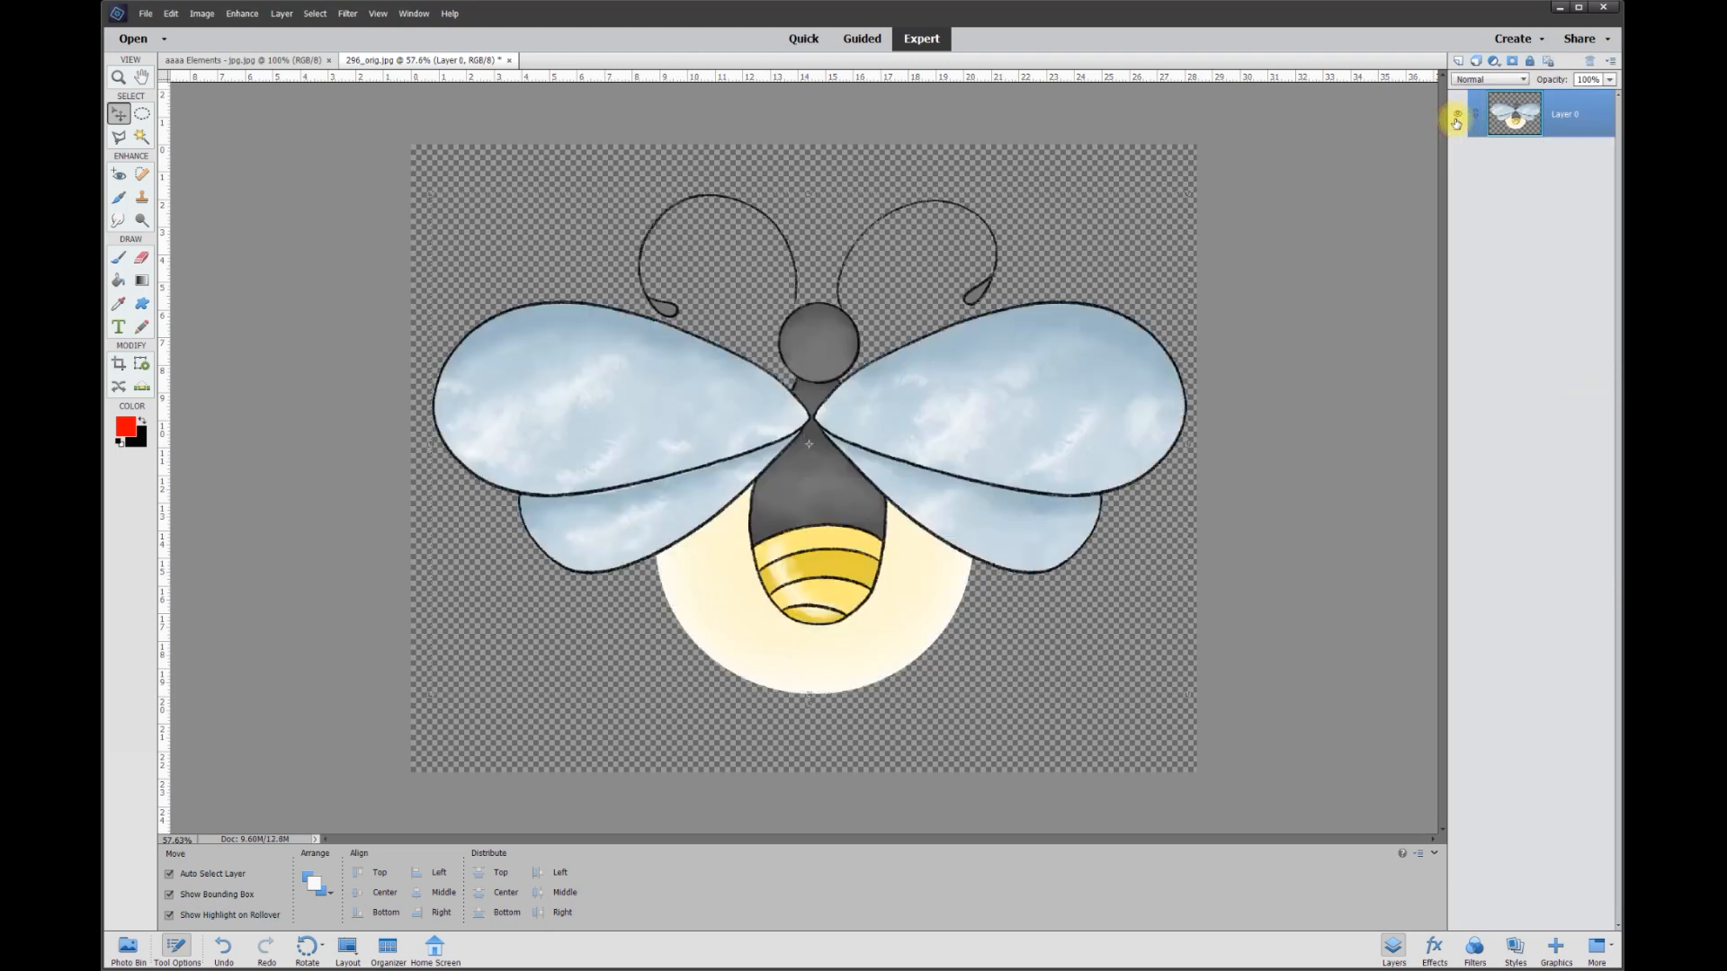
Add a black stroke layer style to the merged firefly layer with a size of 10 px and Center position.
{"action": "right_click", "coordinate": [805, 481]}
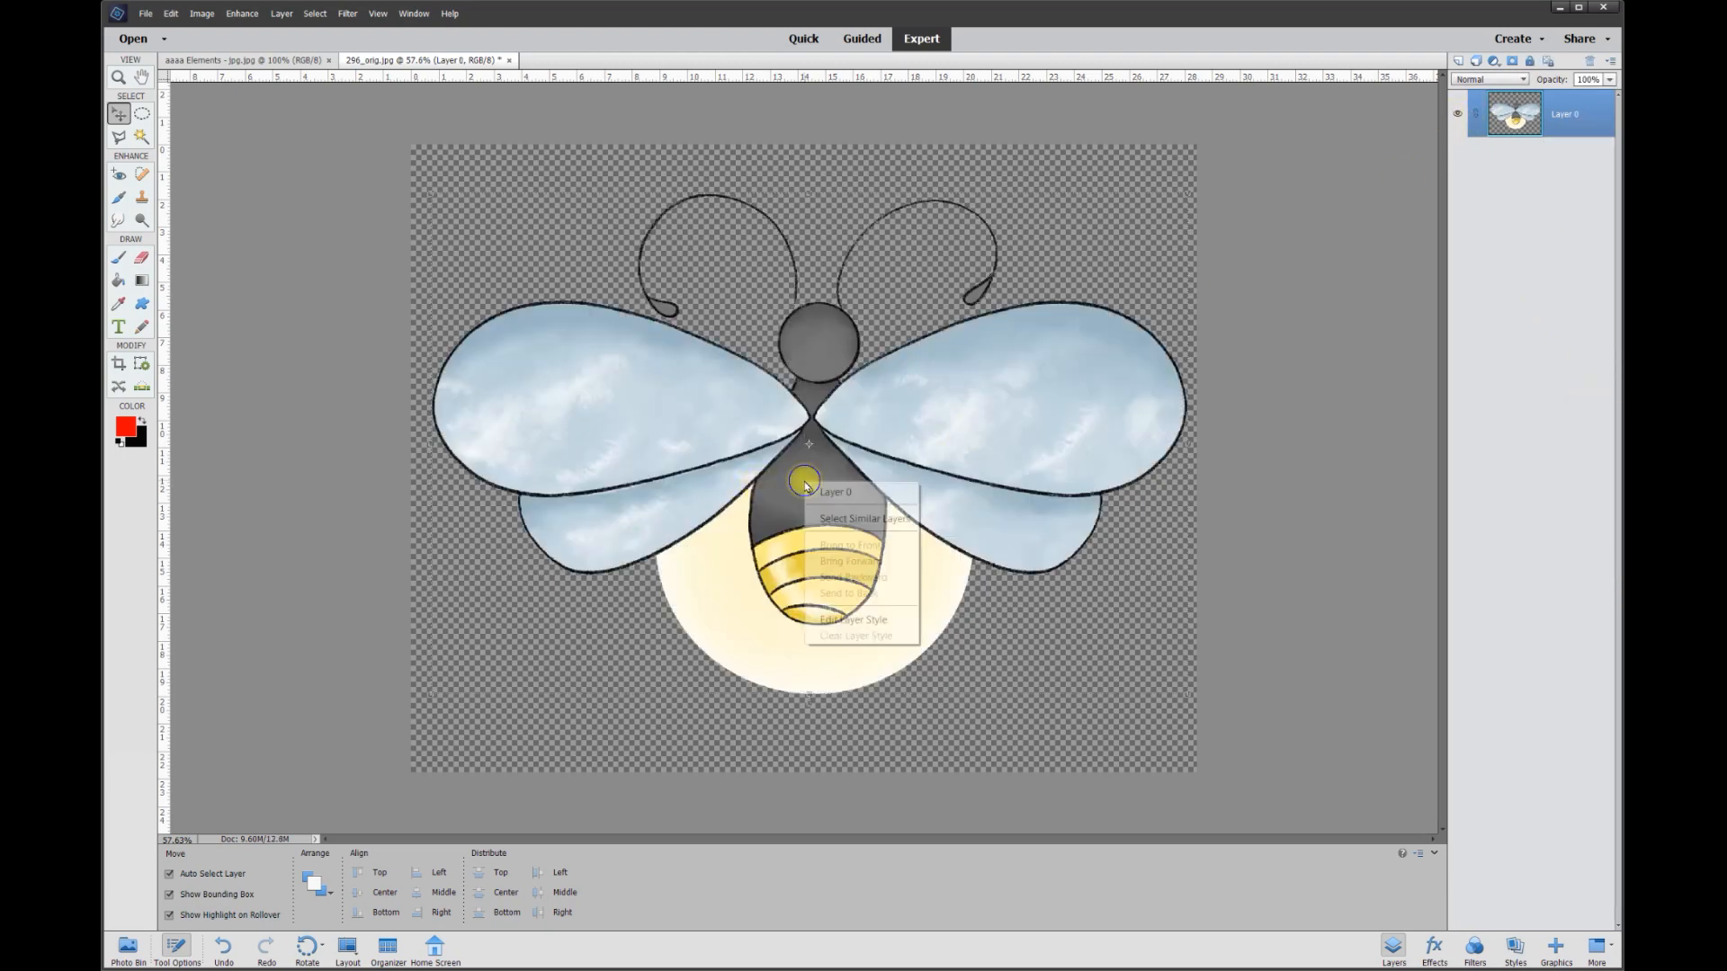
{"action": "left_click", "coordinate": [856, 623]}
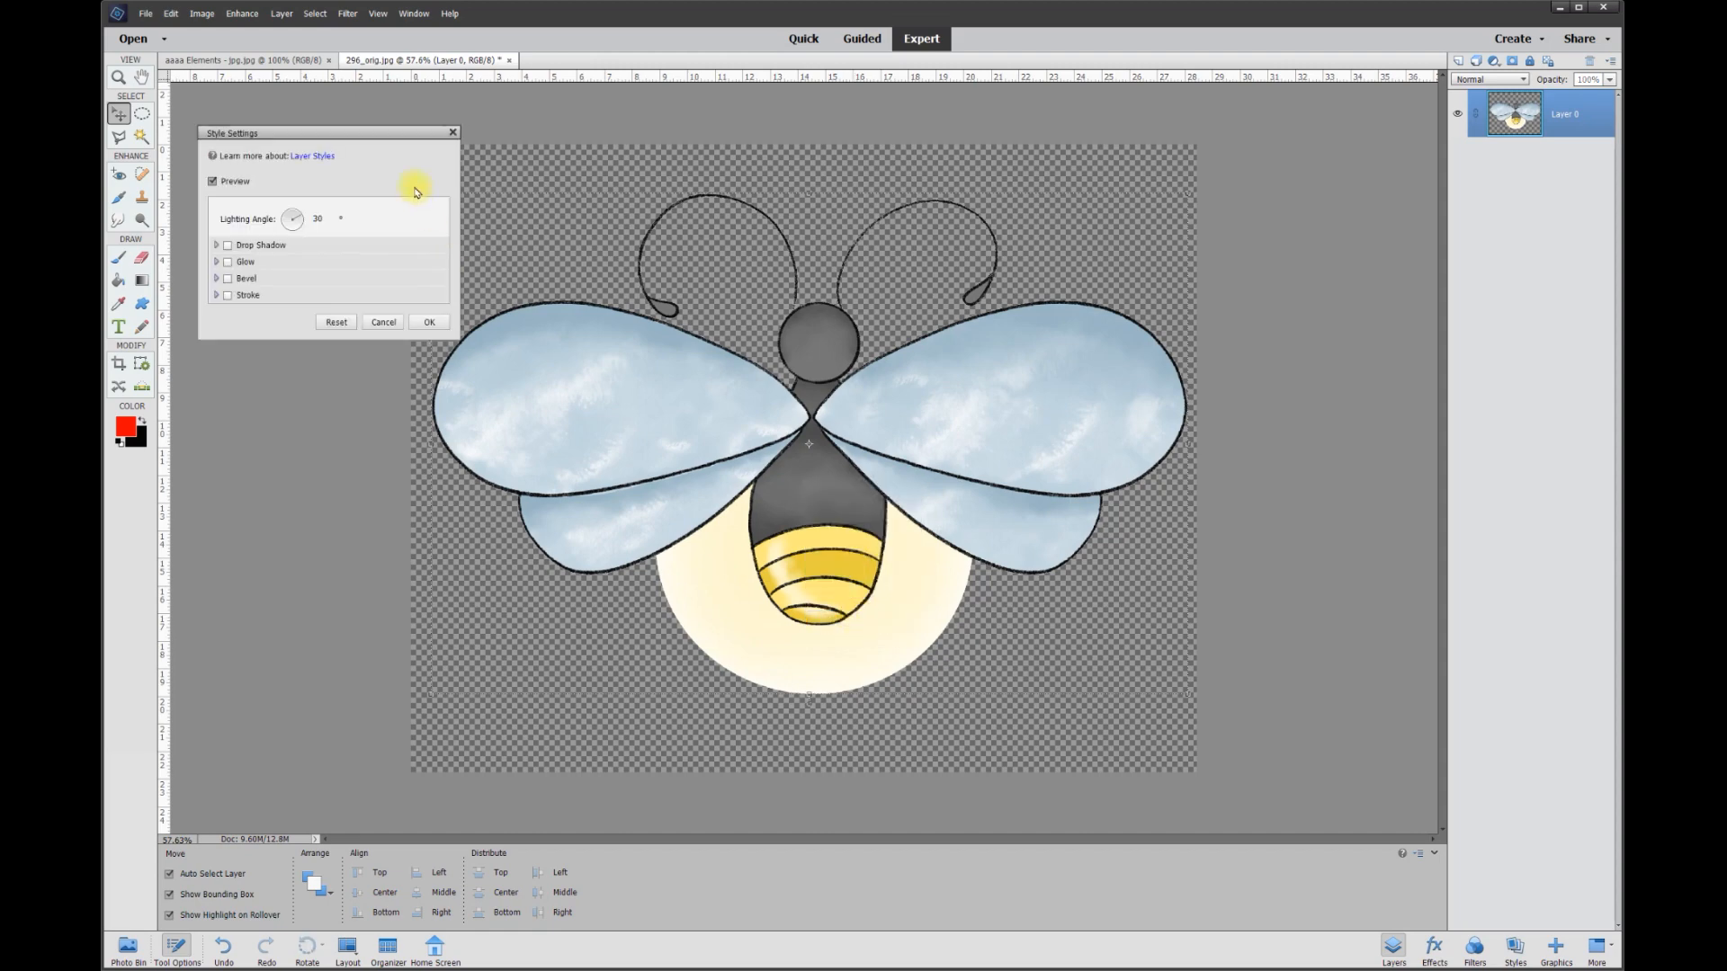
{"action": "left_click_drag", "start_coordinate": [378, 135], "coordinate": [545, 142]}
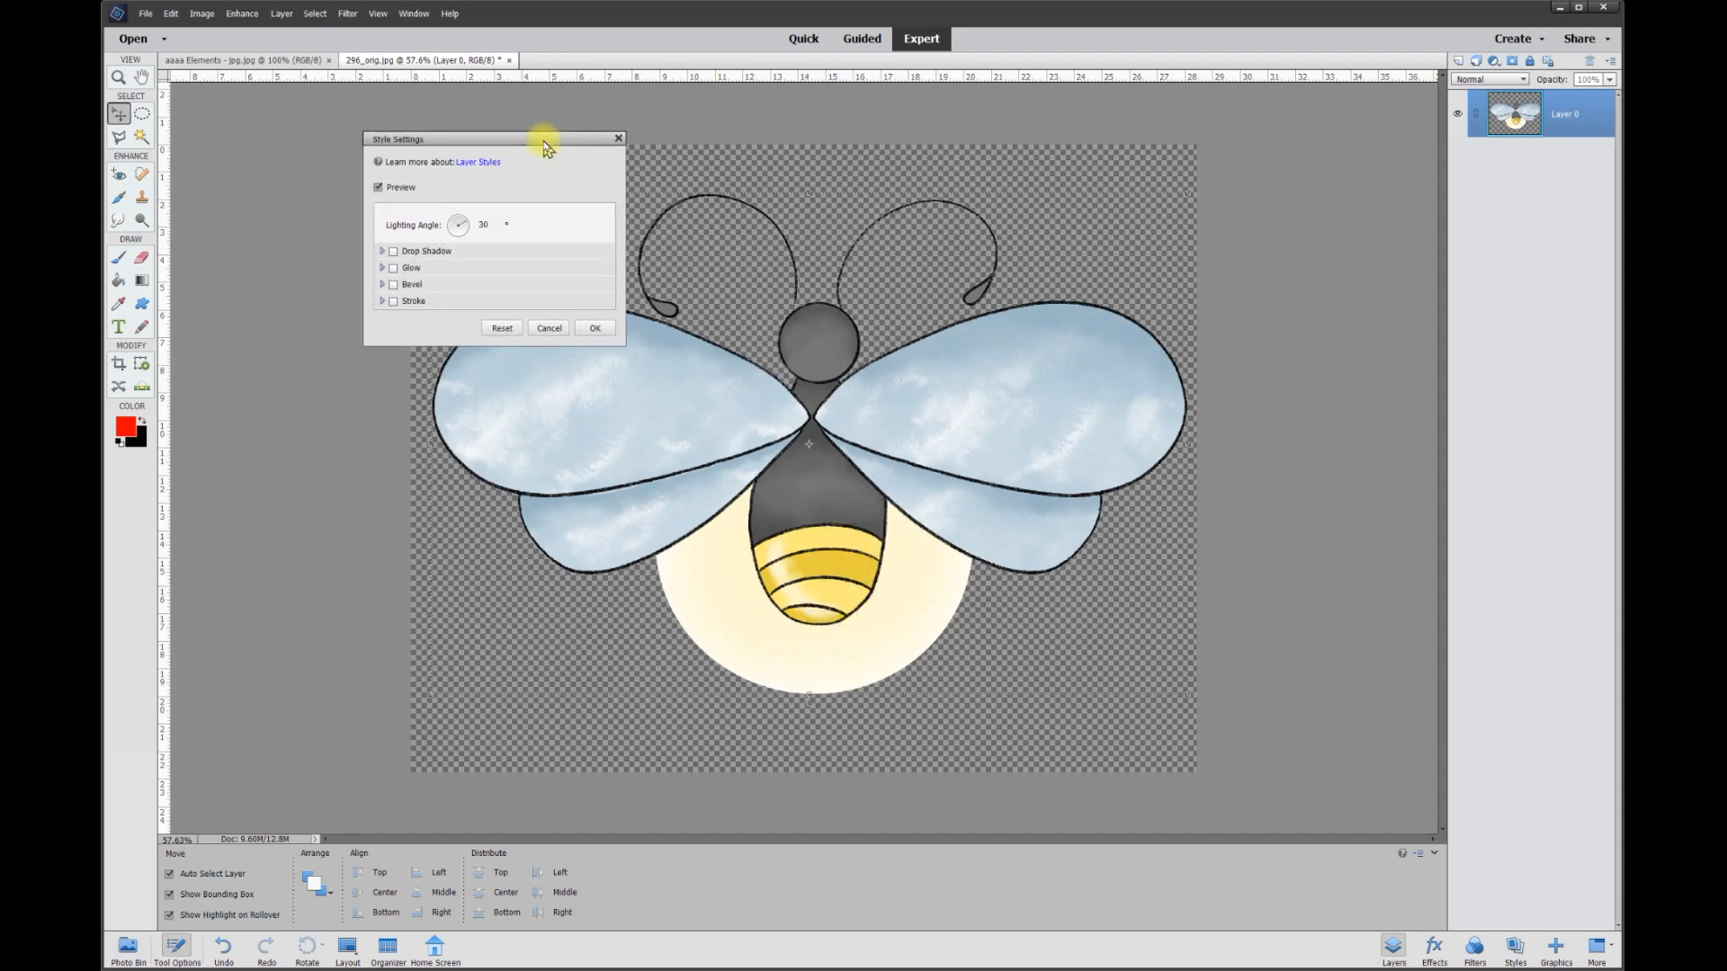
{"action": "left_click", "coordinate": [394, 302]}
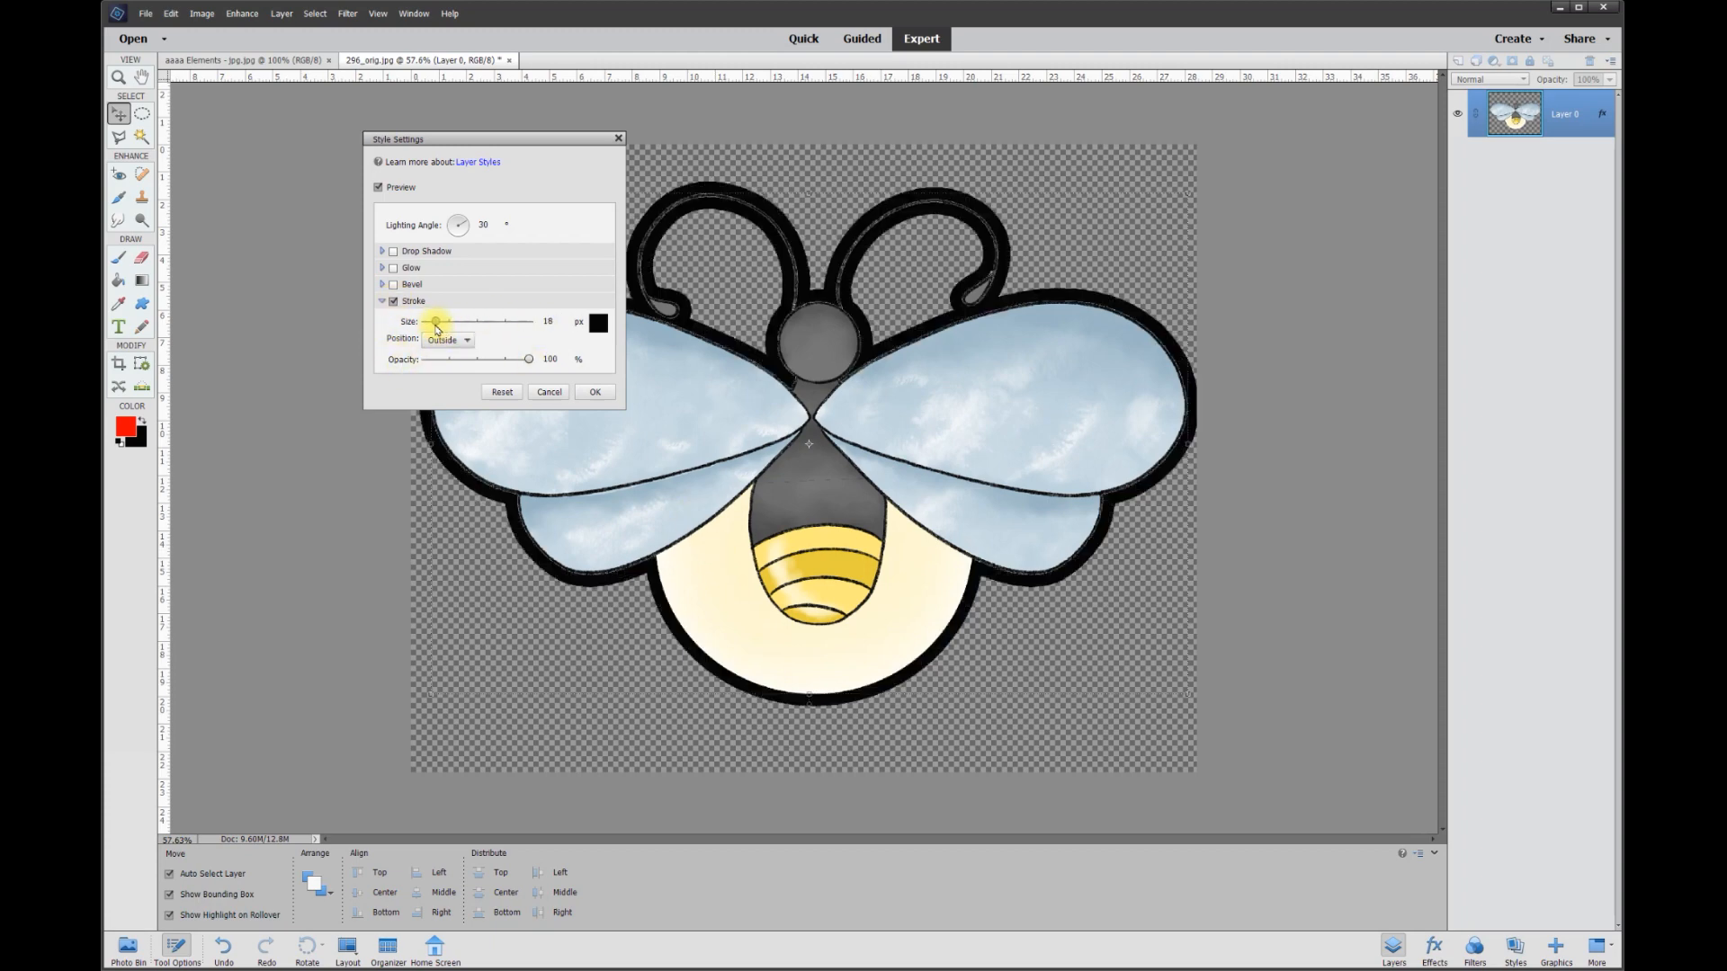
{"action": "left_click_drag", "start_coordinate": [436, 325], "coordinate": [433, 322]}
{"action": "left_click", "coordinate": [555, 323]}
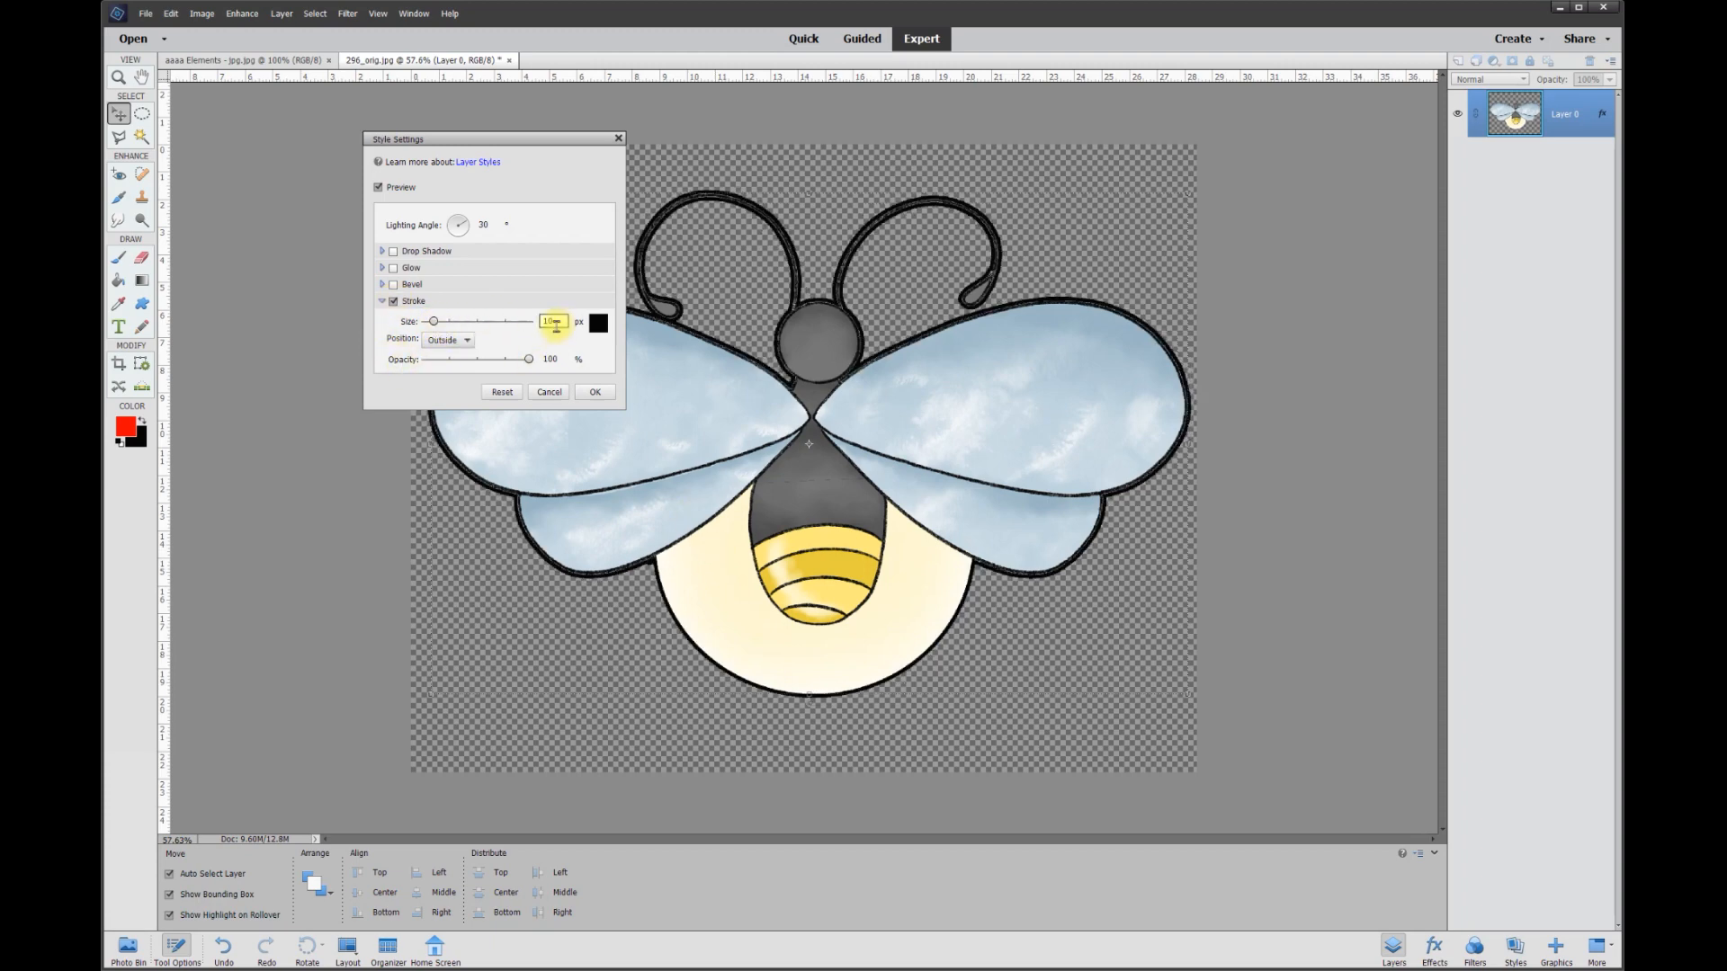
{"action": "left_click", "coordinate": [465, 344]}
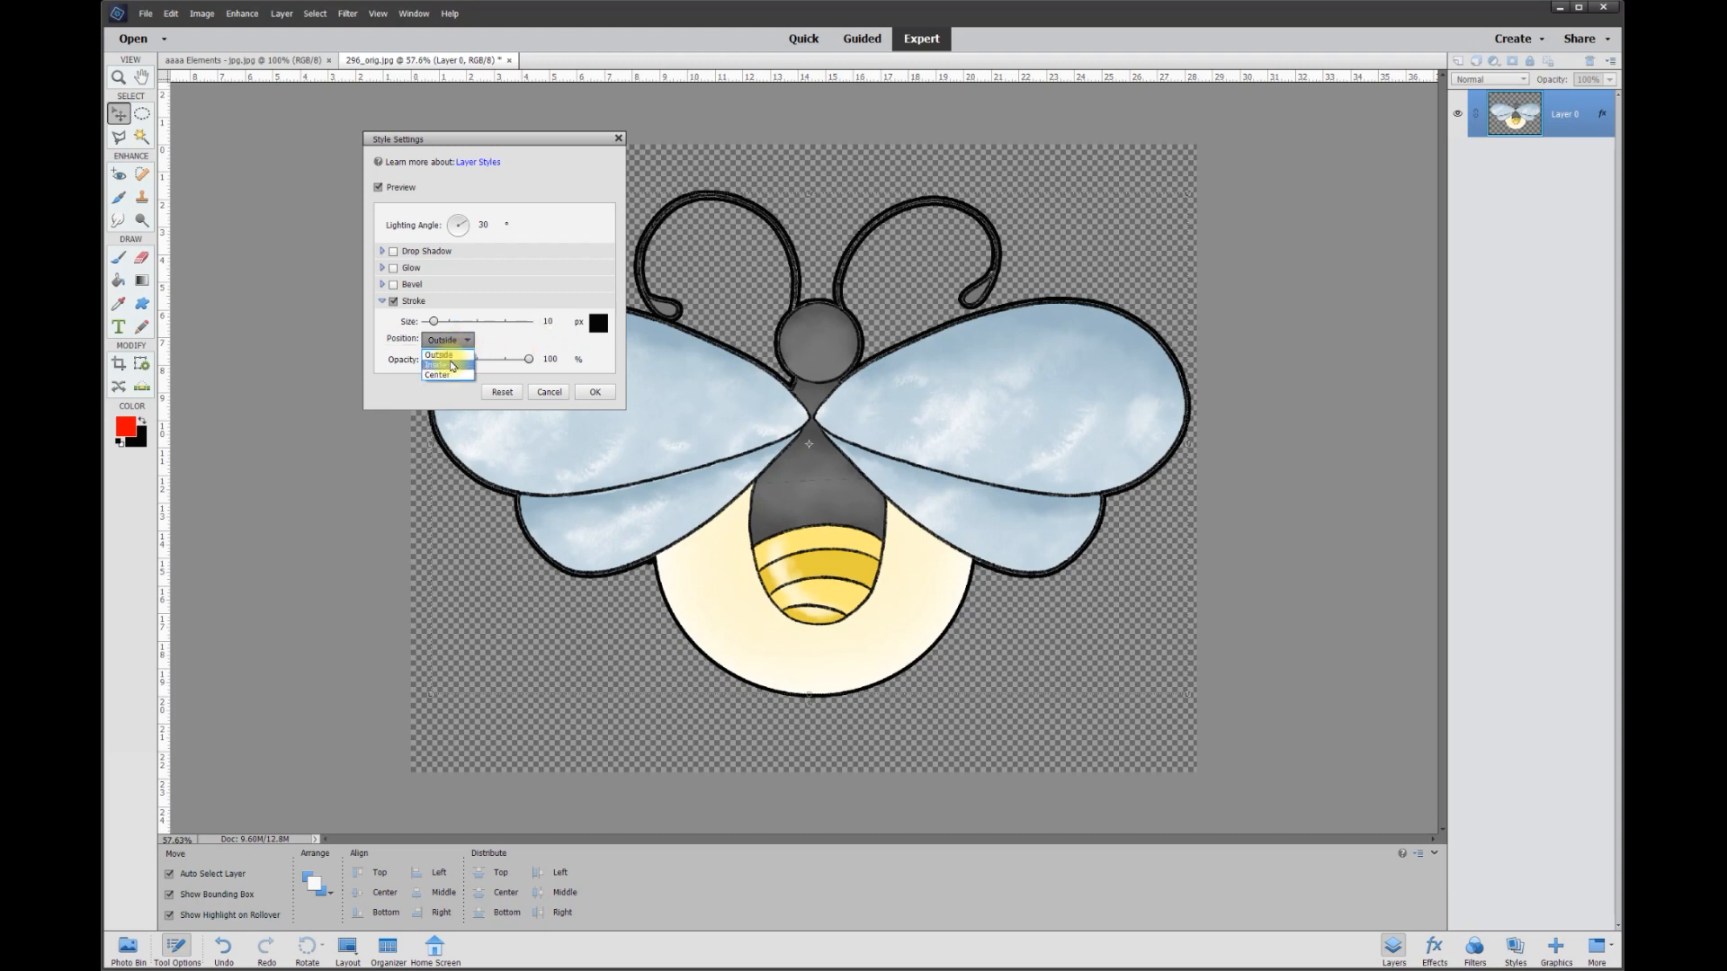
{"action": "left_click", "coordinate": [449, 377]}
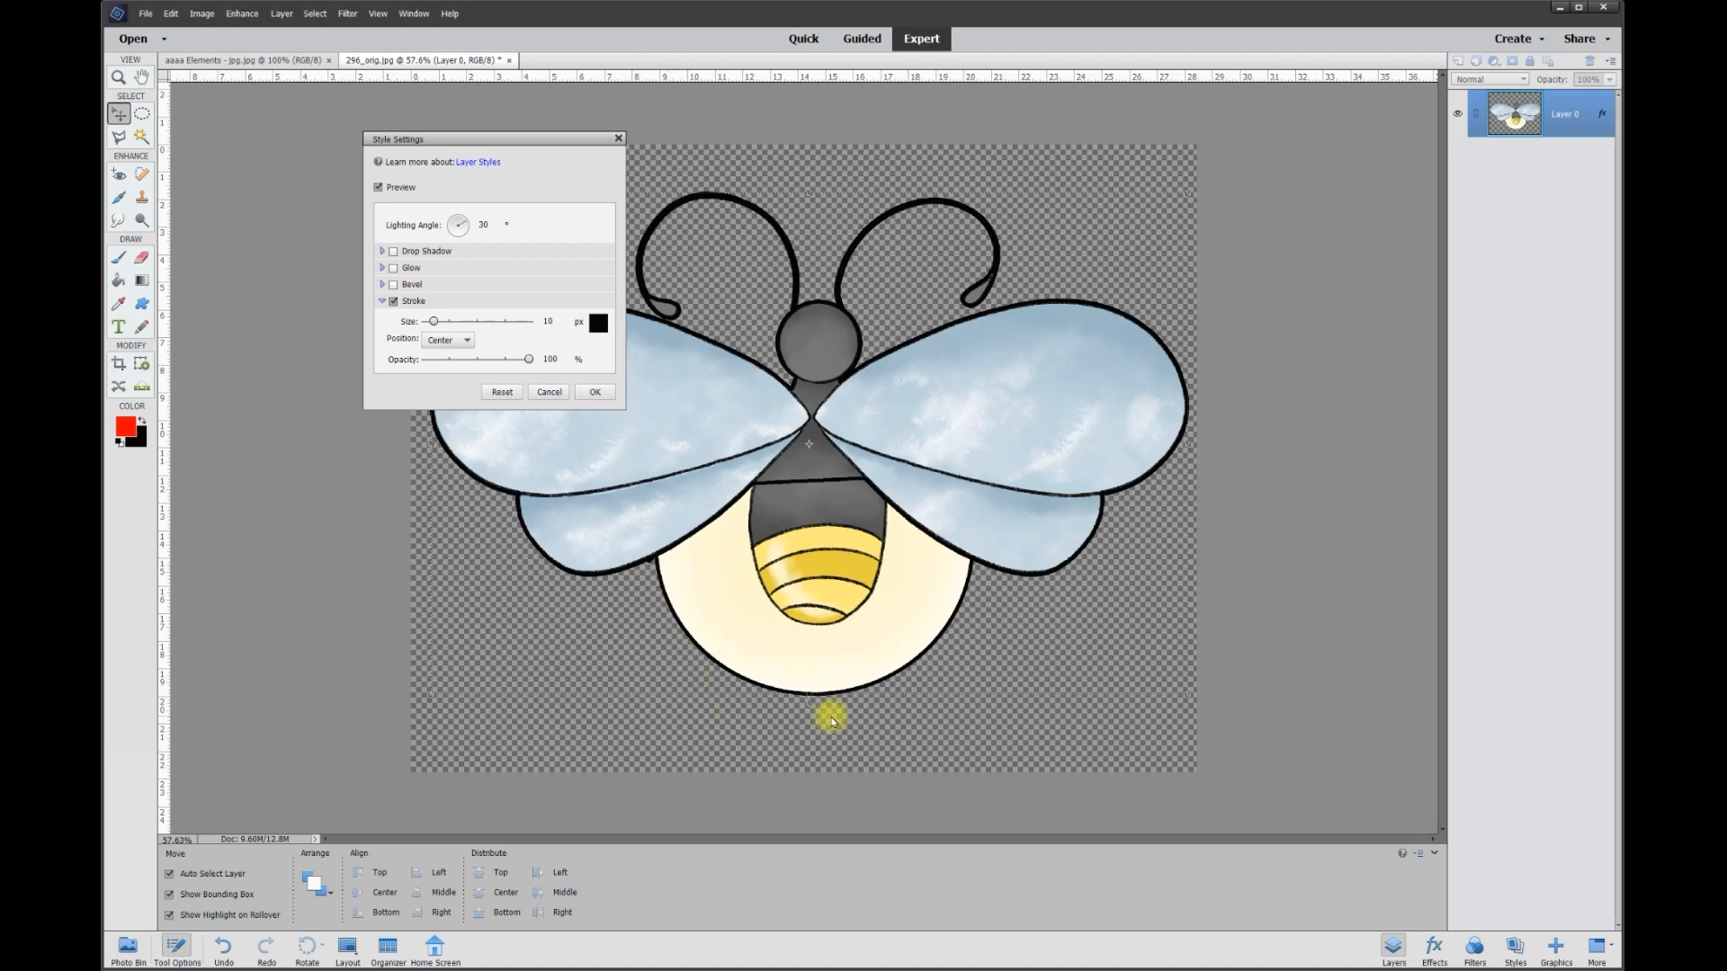
{"action": "left_click", "coordinate": [595, 393]}
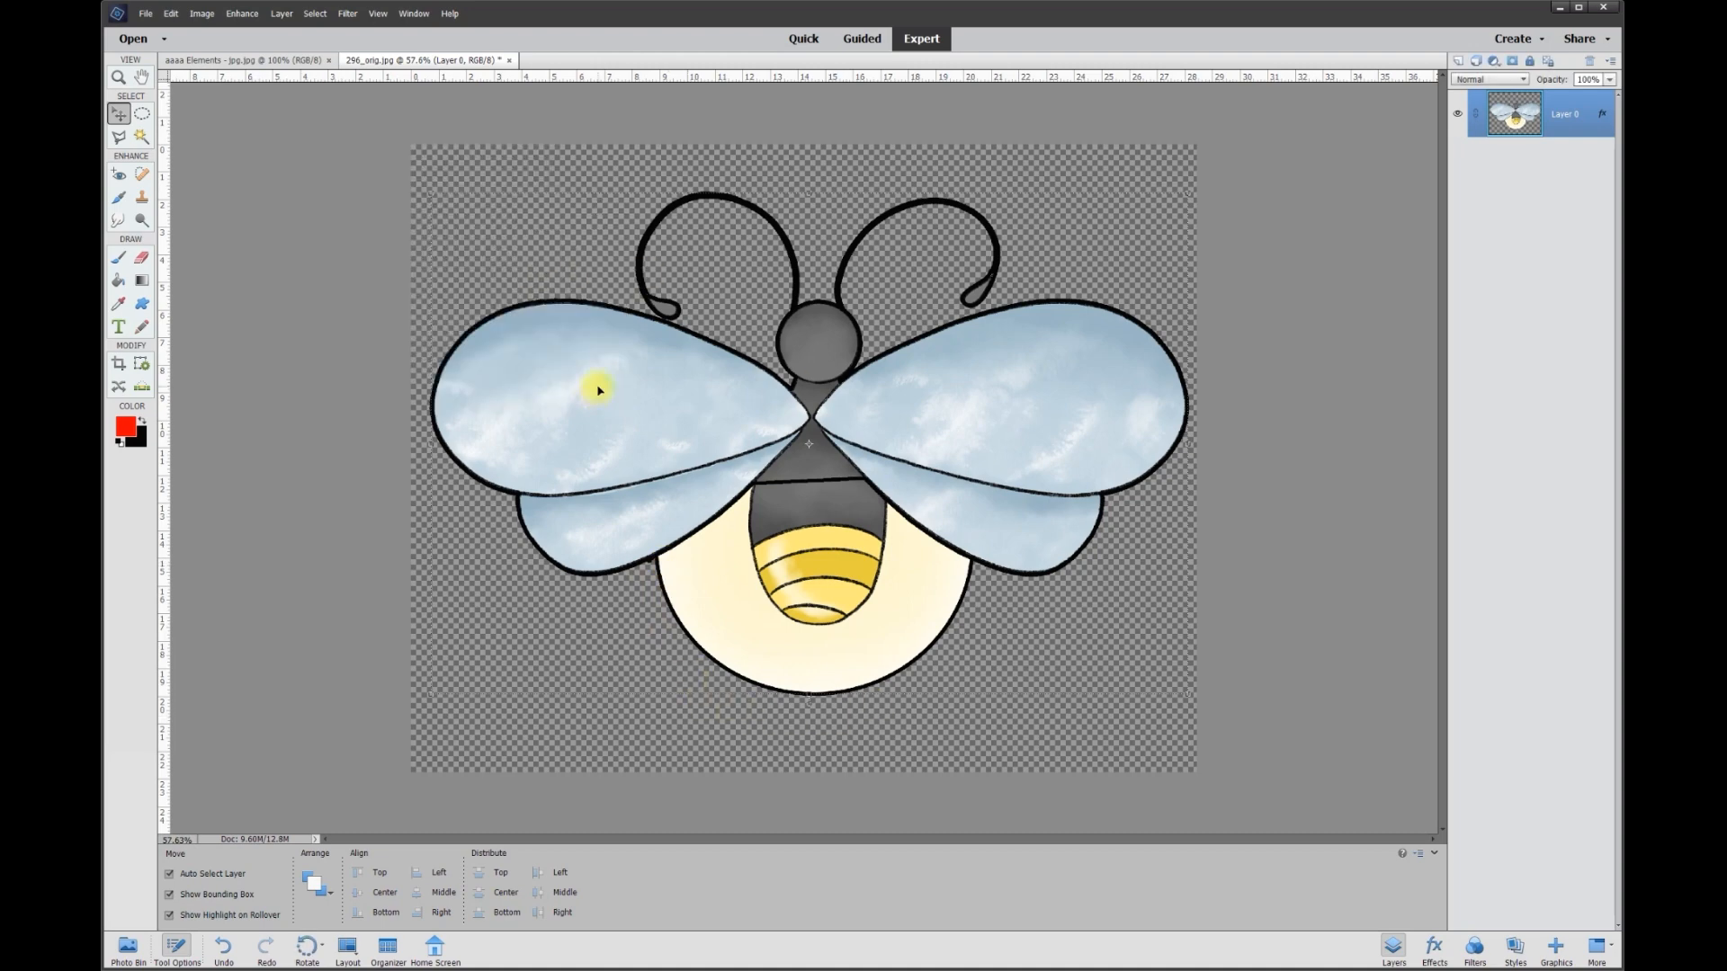
Create a new blank layer and place it below the firefly's Layer 0.
{"action": "scroll", "coordinate": [1151, 621], "scroll_direction": "down", "scroll_amount": 2}
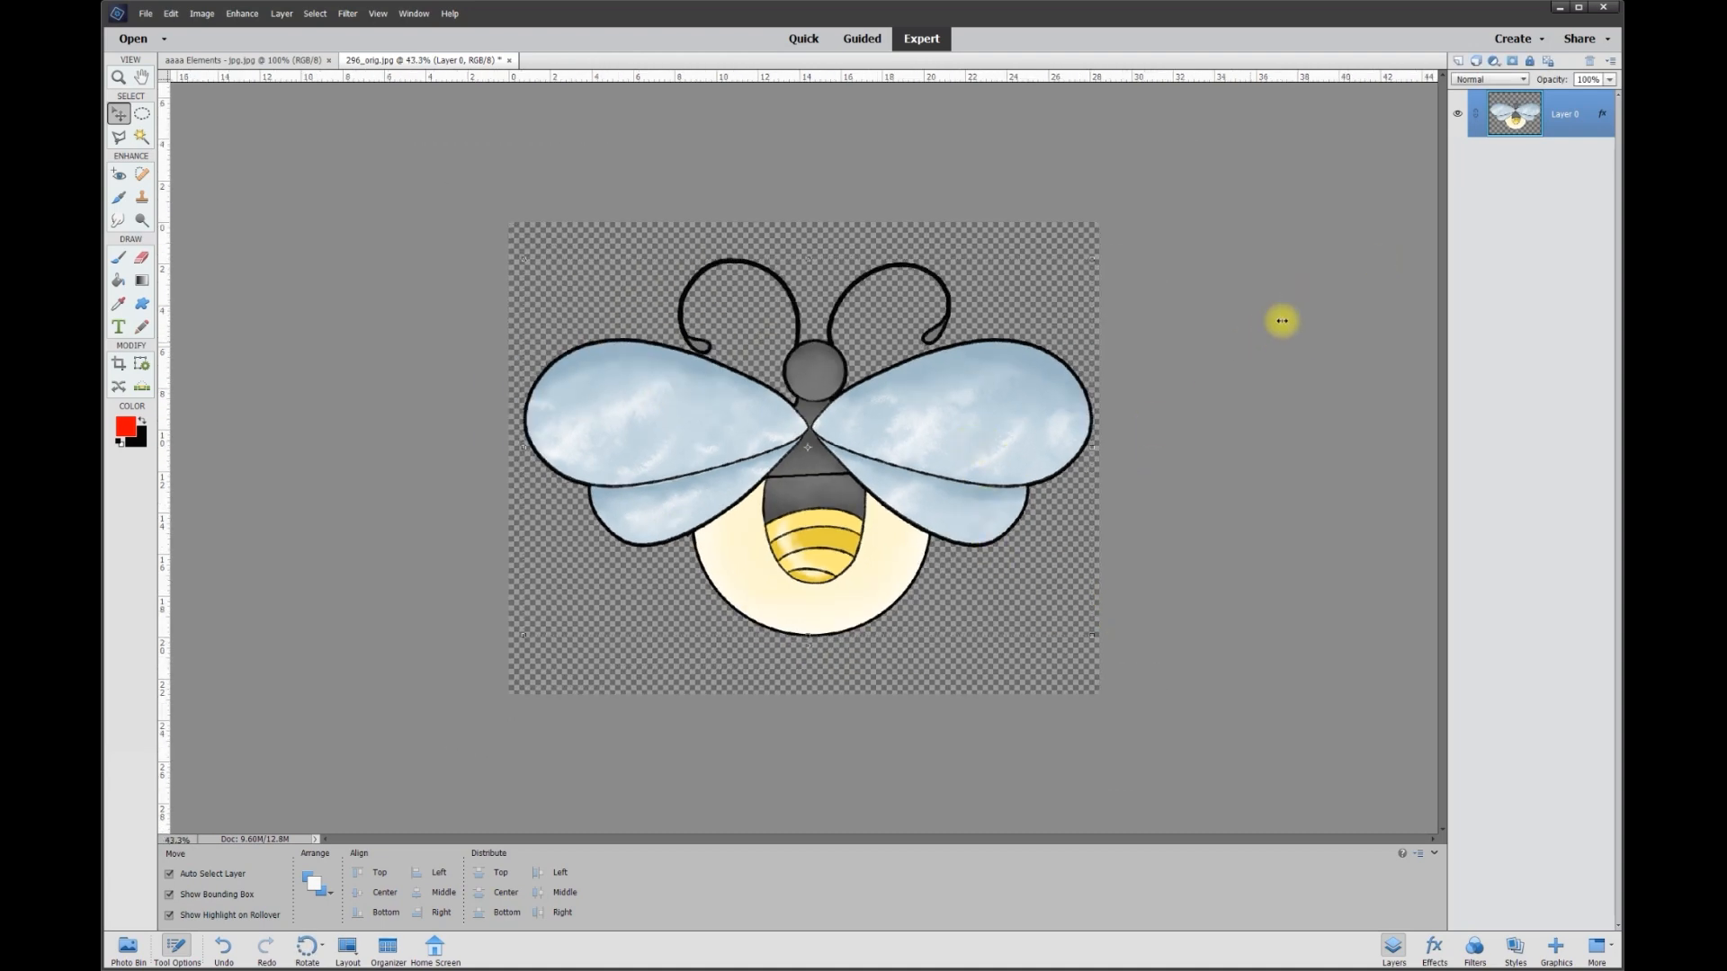
{"action": "left_click", "coordinate": [1459, 62]}
{"action": "left_click_drag", "start_coordinate": [1546, 113], "coordinate": [1555, 264]}
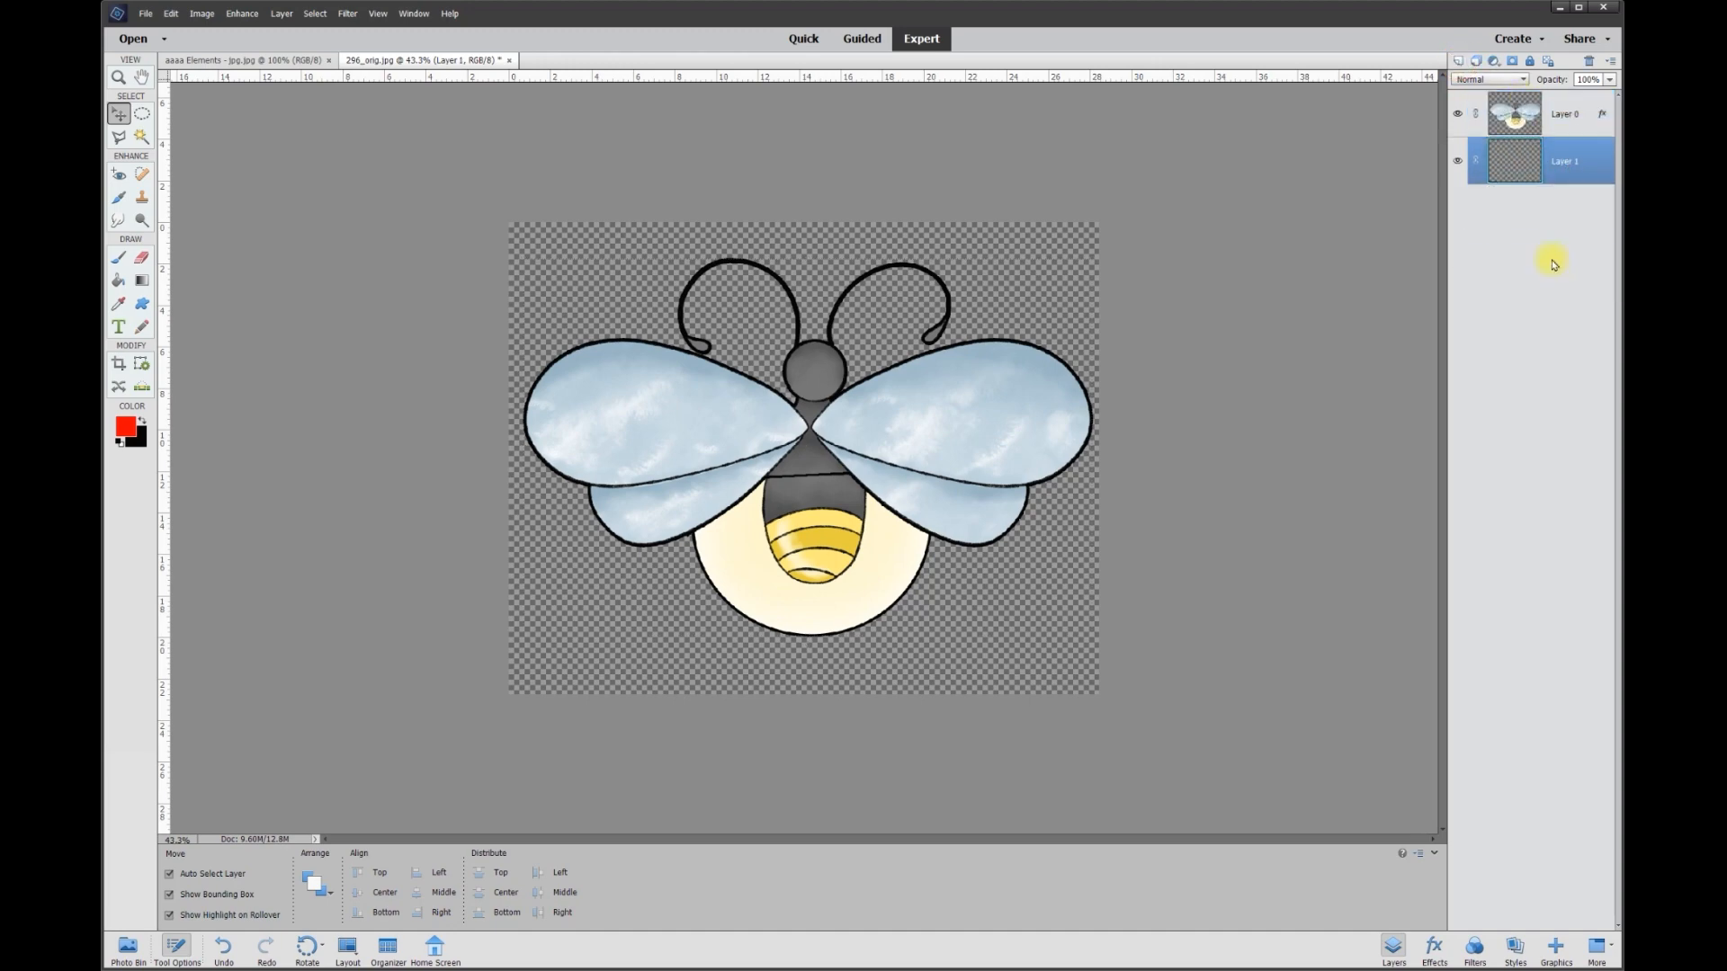
Fill the new bottom layer with white (255, 255, 255) using the Paint Bucket and deselect the layer.
{"action": "left_click", "coordinate": [126, 426]}
{"action": "left_click", "coordinate": [700, 341]}
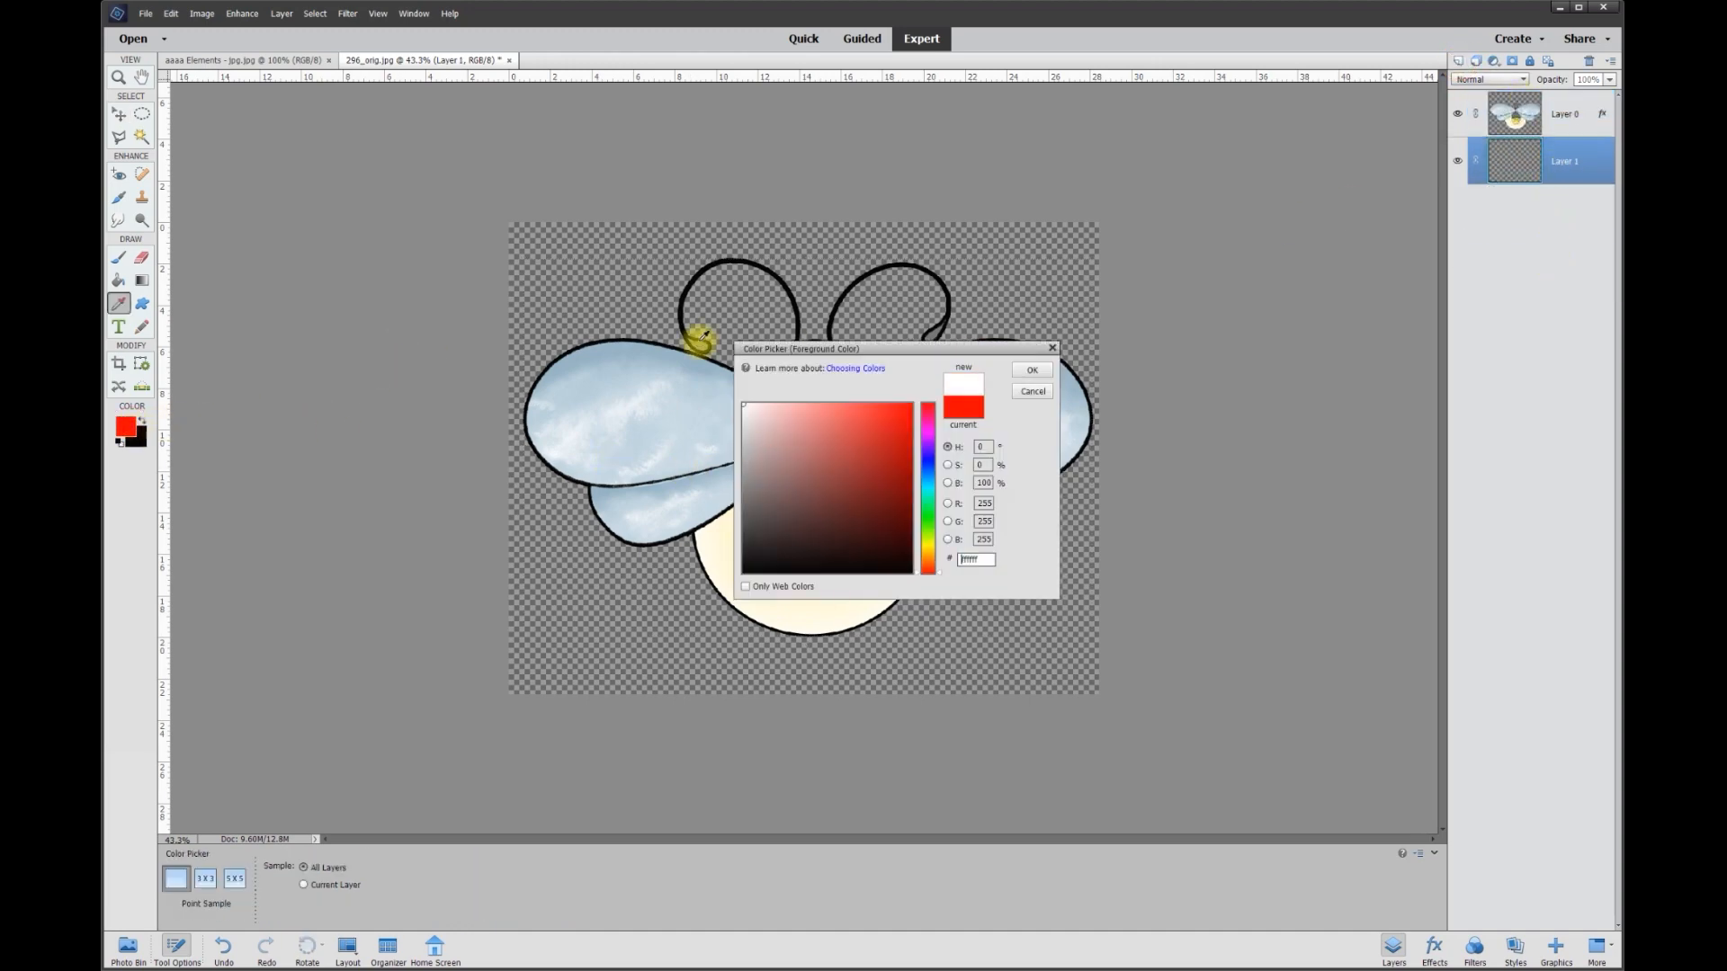
{"action": "left_click", "coordinate": [1035, 372]}
{"action": "left_click", "coordinate": [119, 281]}
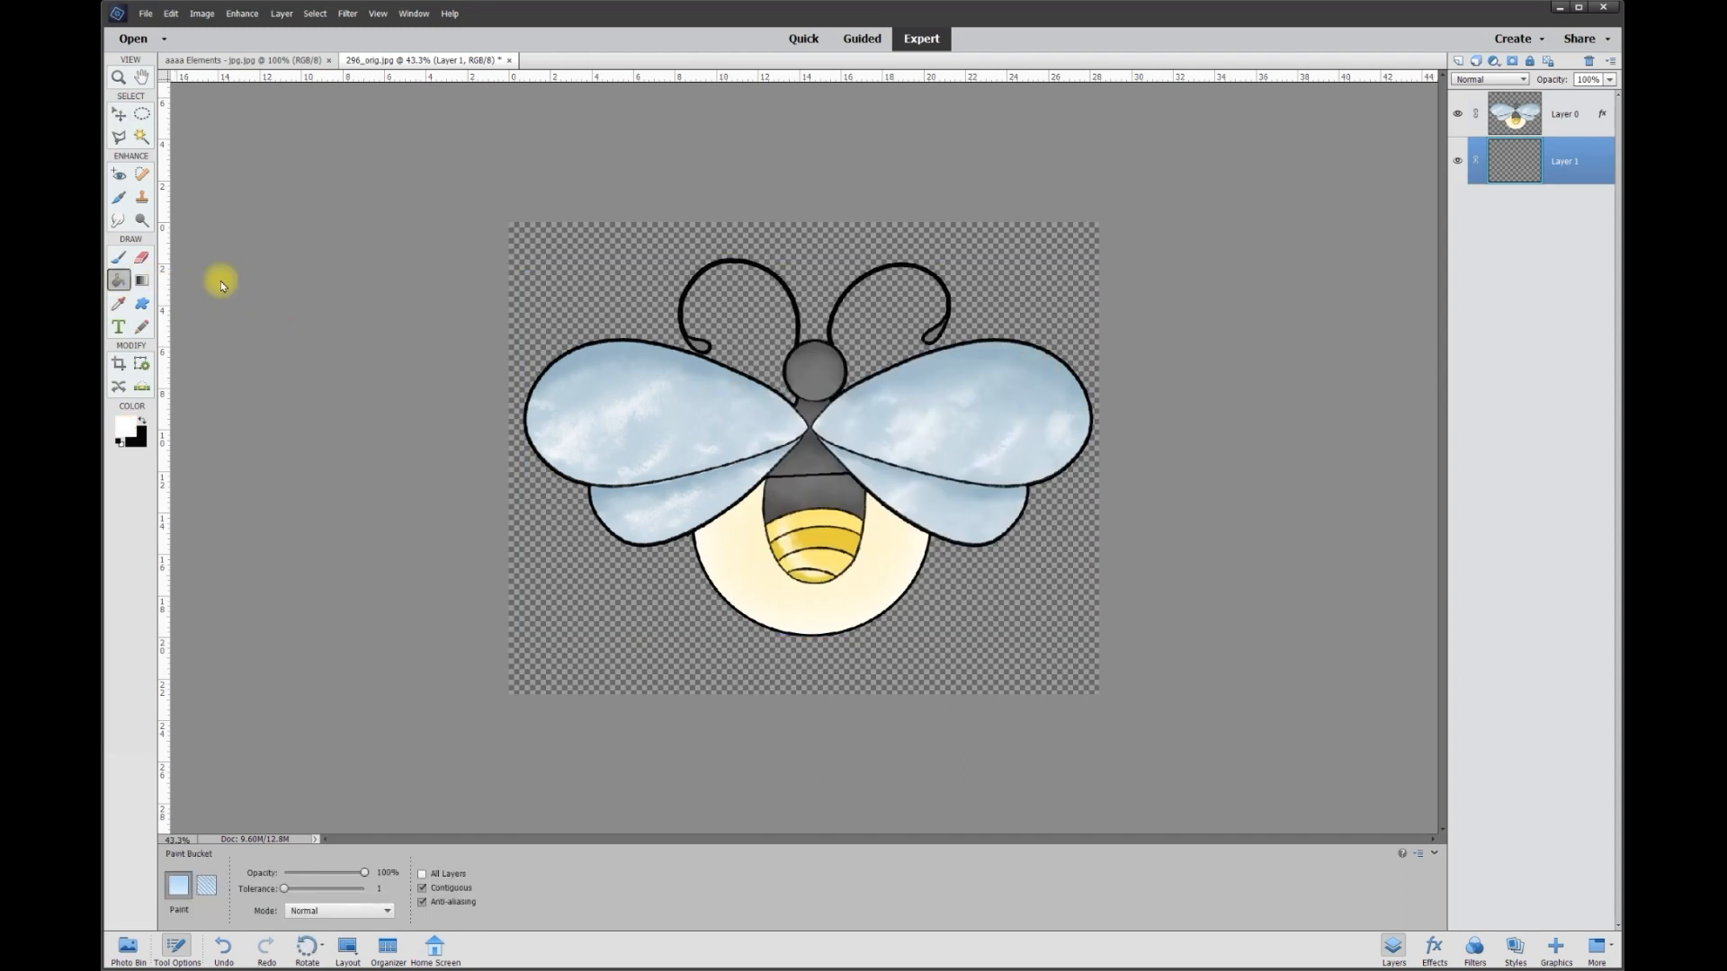
{"action": "left_click", "coordinate": [569, 292]}
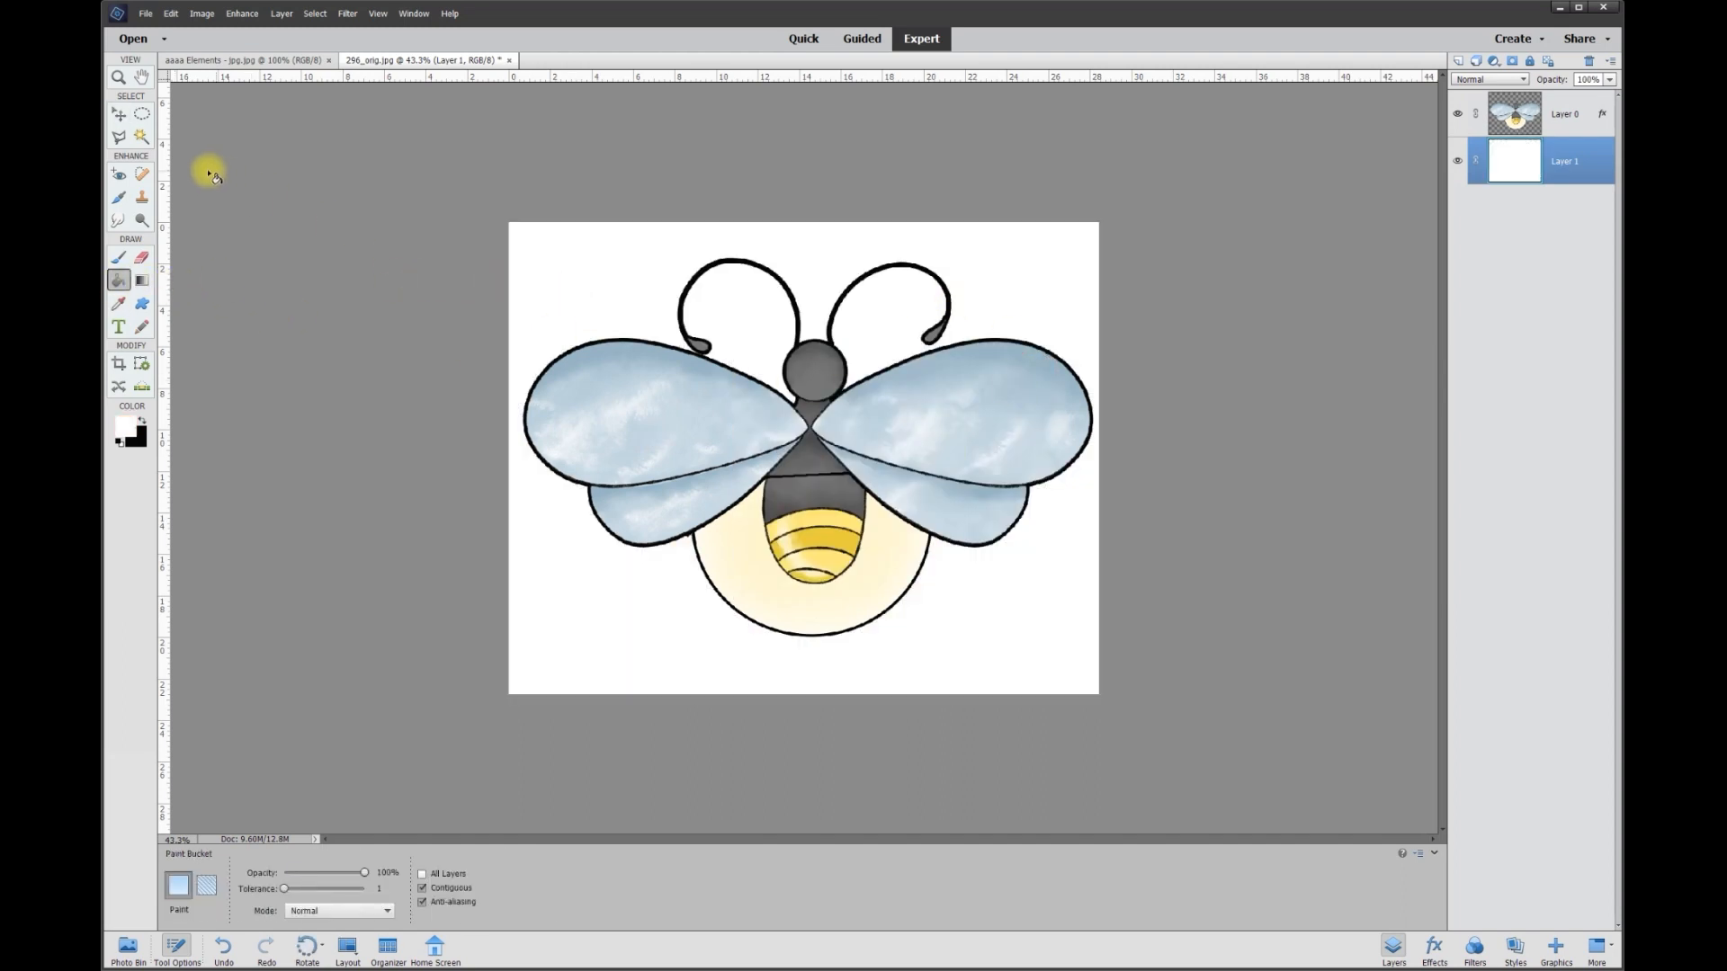
{"action": "left_click", "coordinate": [119, 118]}
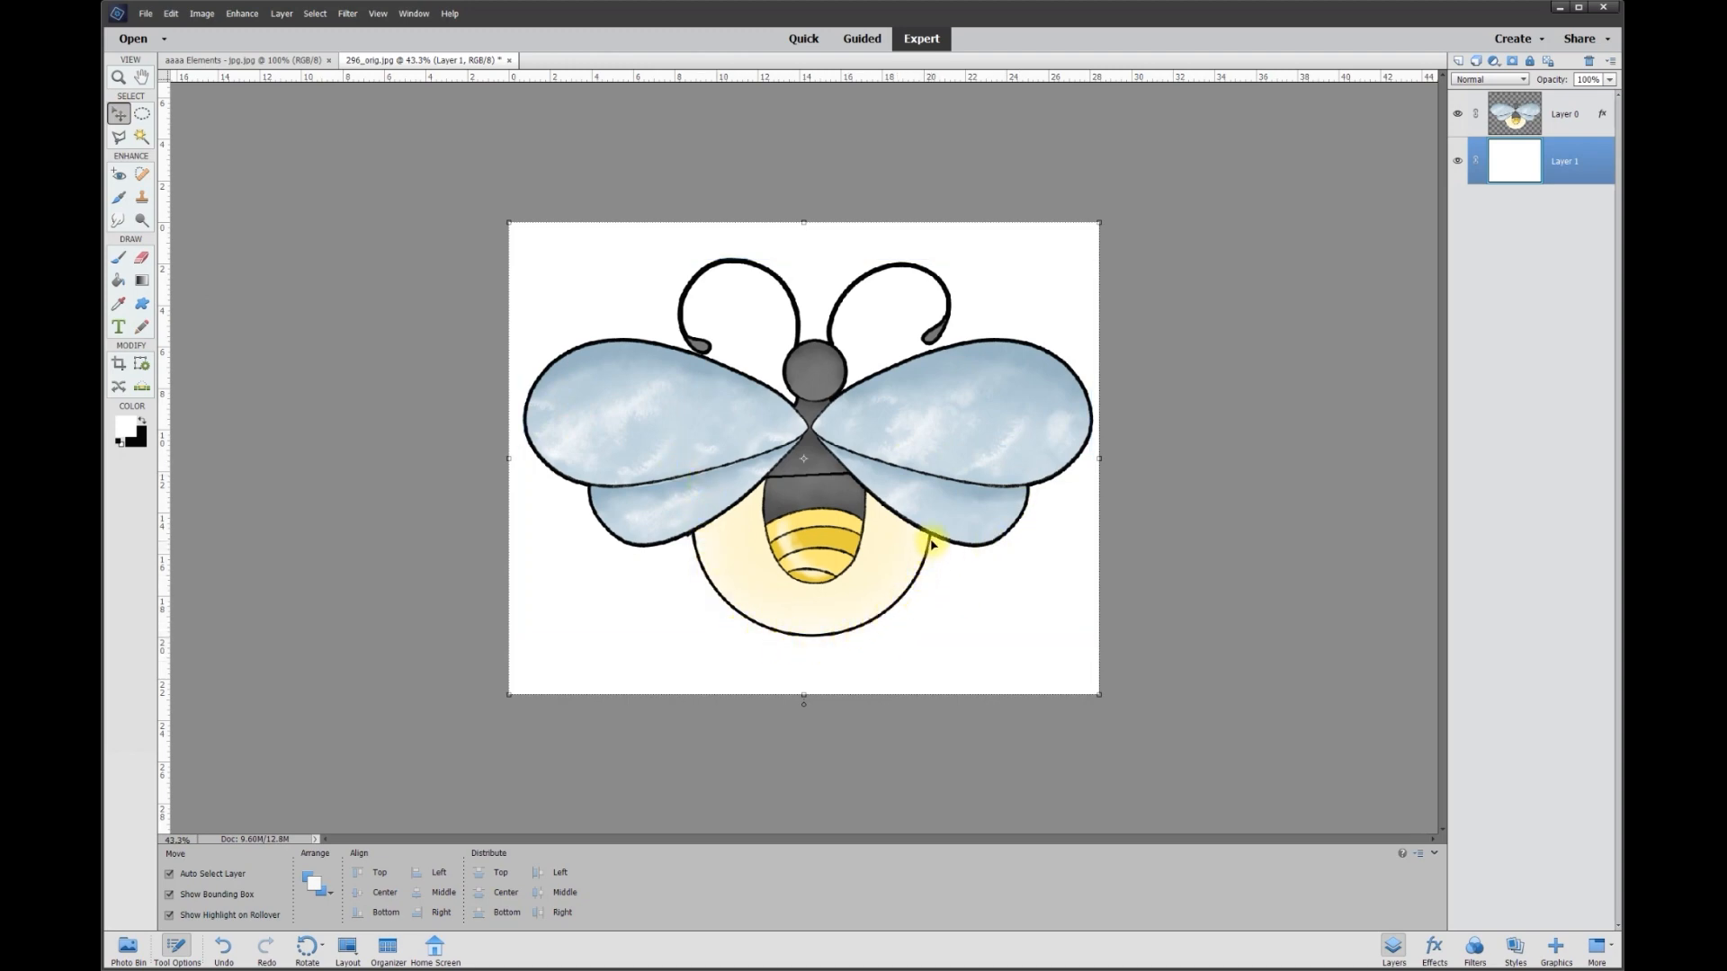
{"action": "left_click", "coordinate": [1167, 575]}
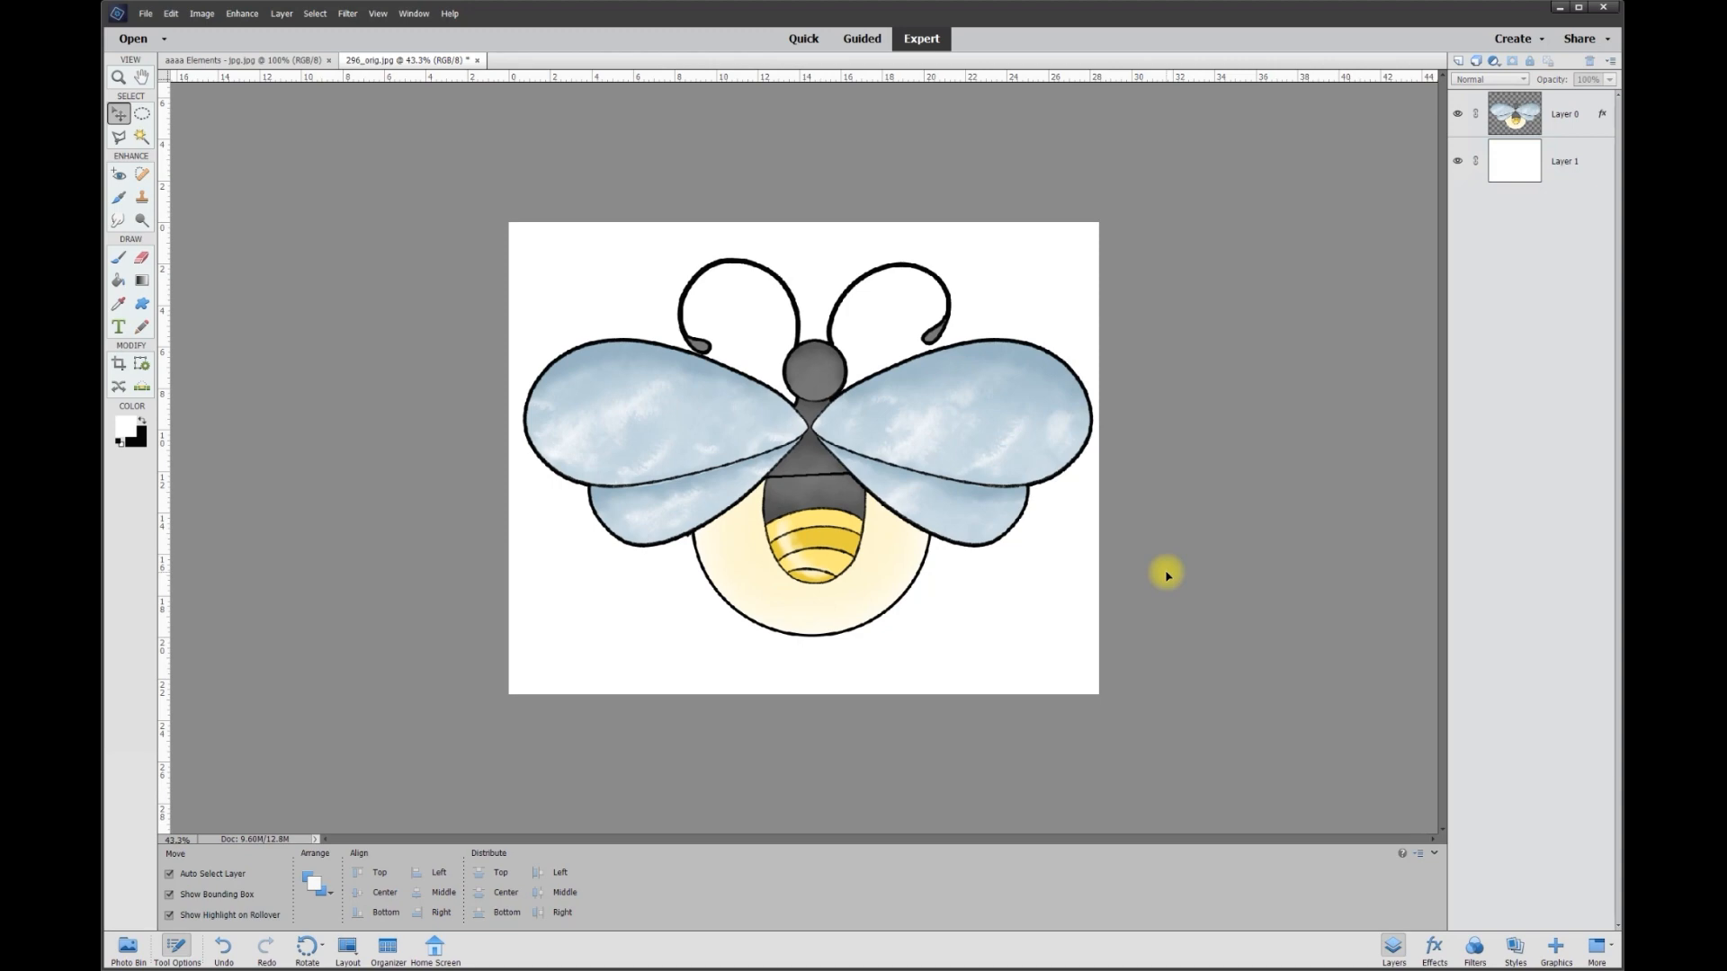